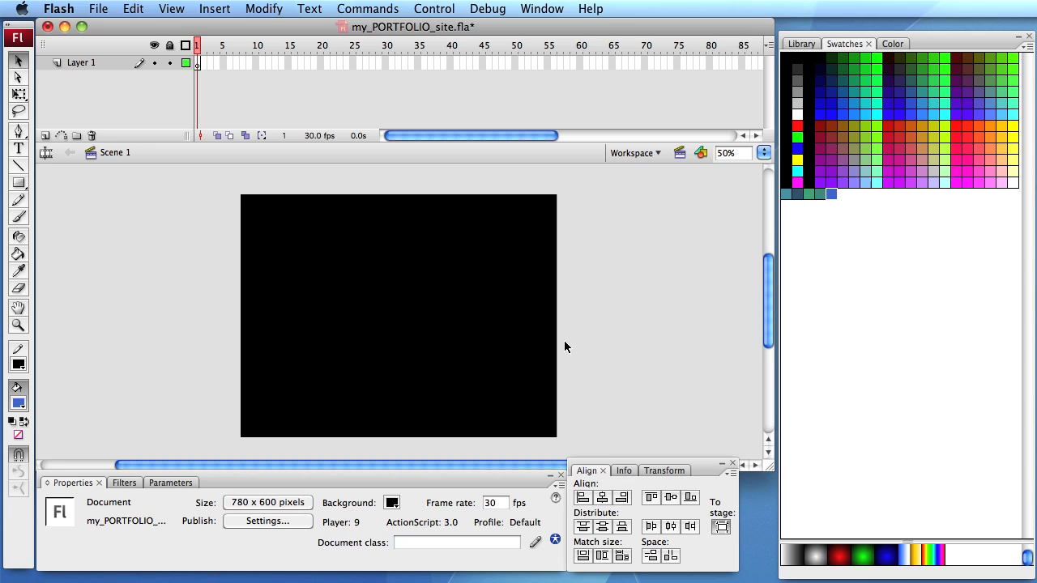
# Show the Info panel and float it over the pasteboard beside the stage
pyautogui.click(562, 8)
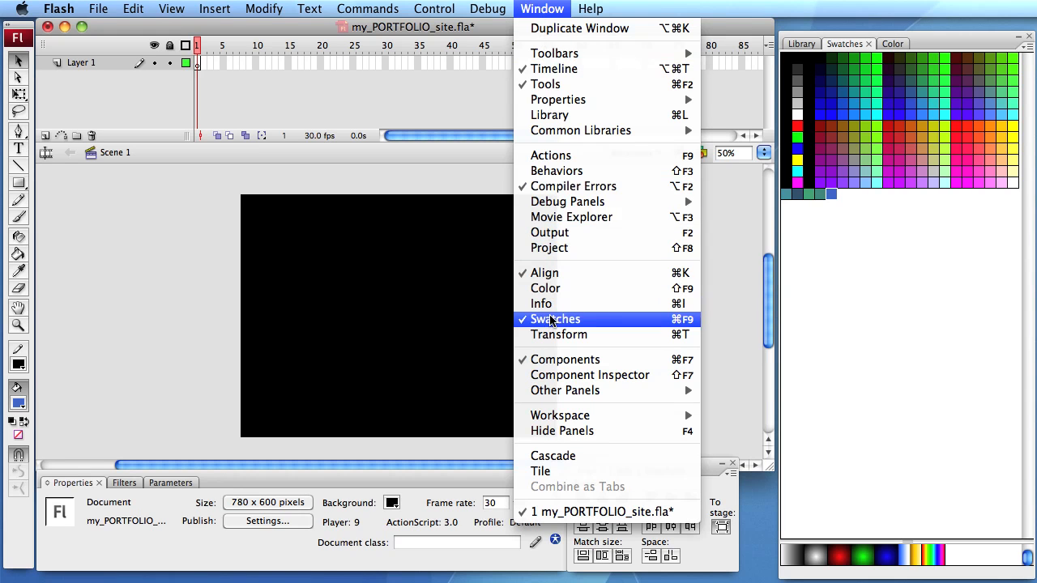
pyautogui.click(541, 303)
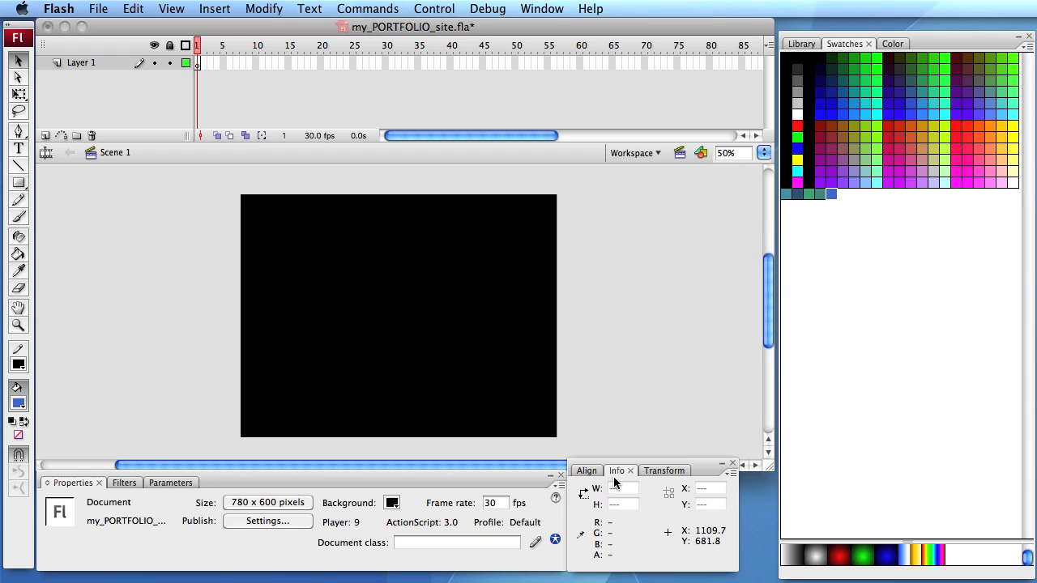
pyautogui.moveTo(614, 471); pyautogui.dragTo(610, 241)
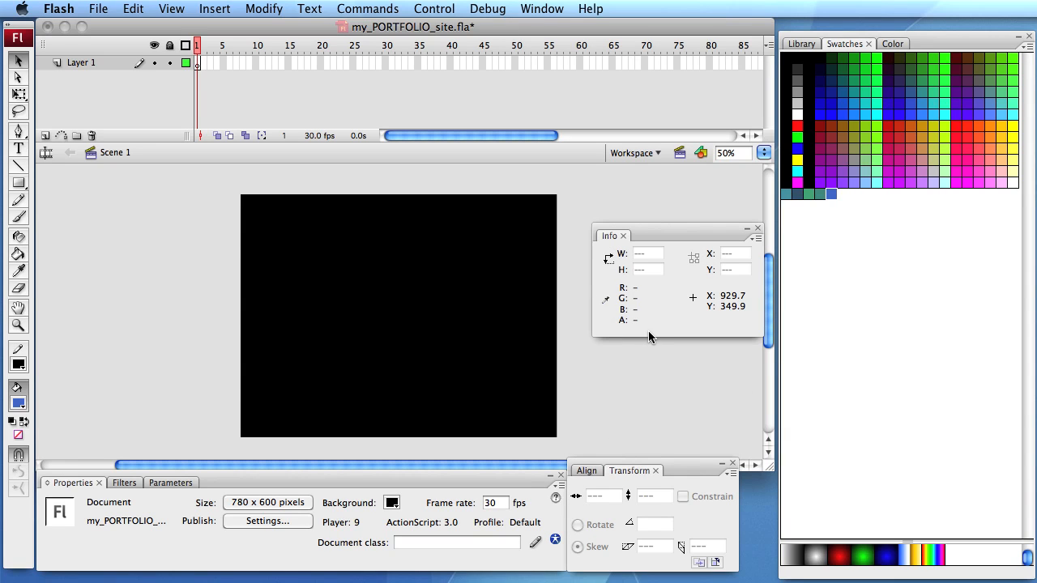
# Show the rulers and place three horizontal guides across the stage at about 75, 95 and 480 px from its upper edge
pyautogui.click(172, 10)
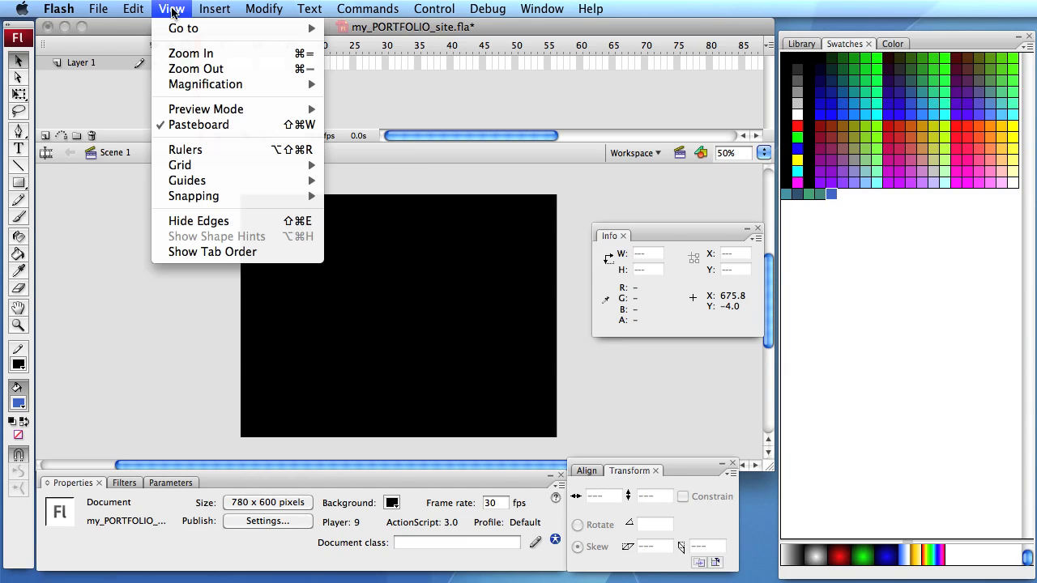
pyautogui.click(183, 150)
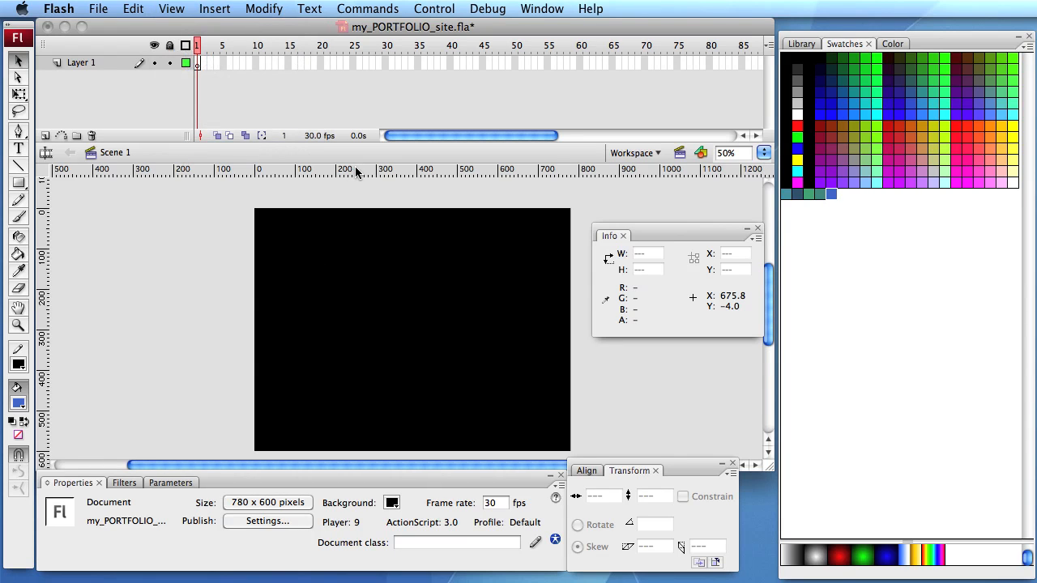
pyautogui.scroll(-1, 337, 267)
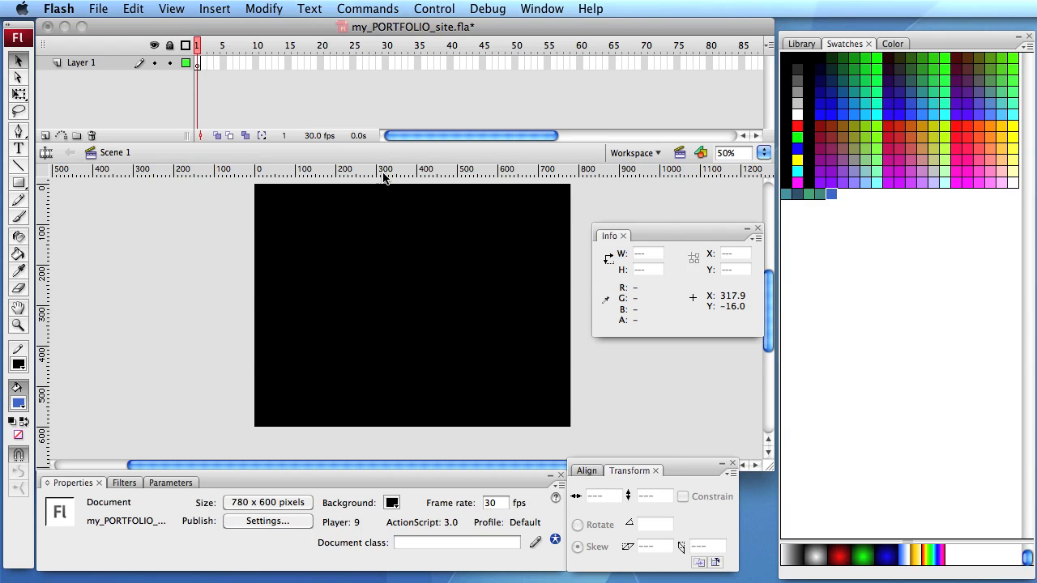
pyautogui.moveTo(385, 178); pyautogui.dragTo(390, 215)
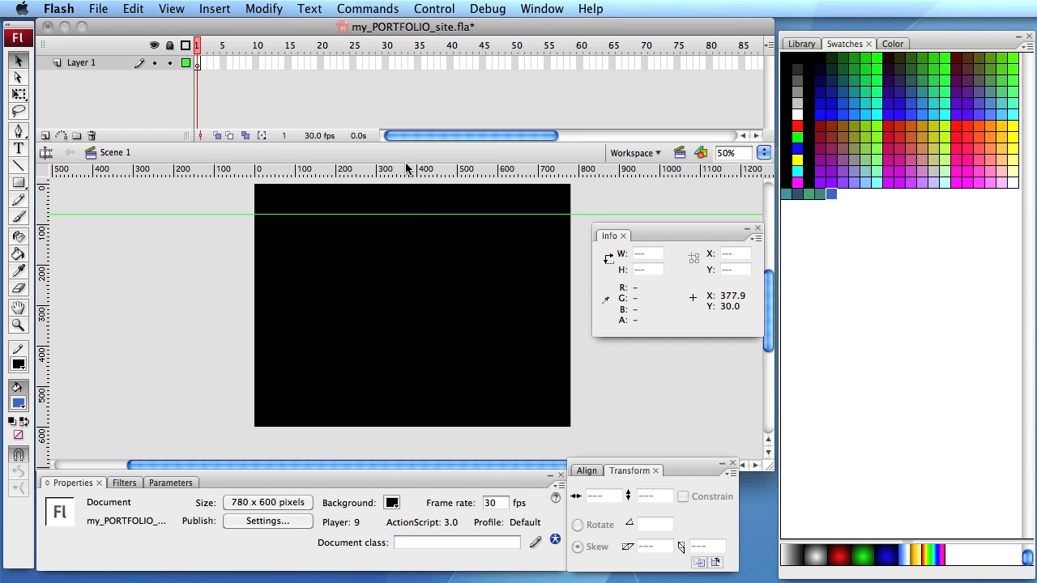
pyautogui.moveTo(412, 169); pyautogui.dragTo(405, 226)
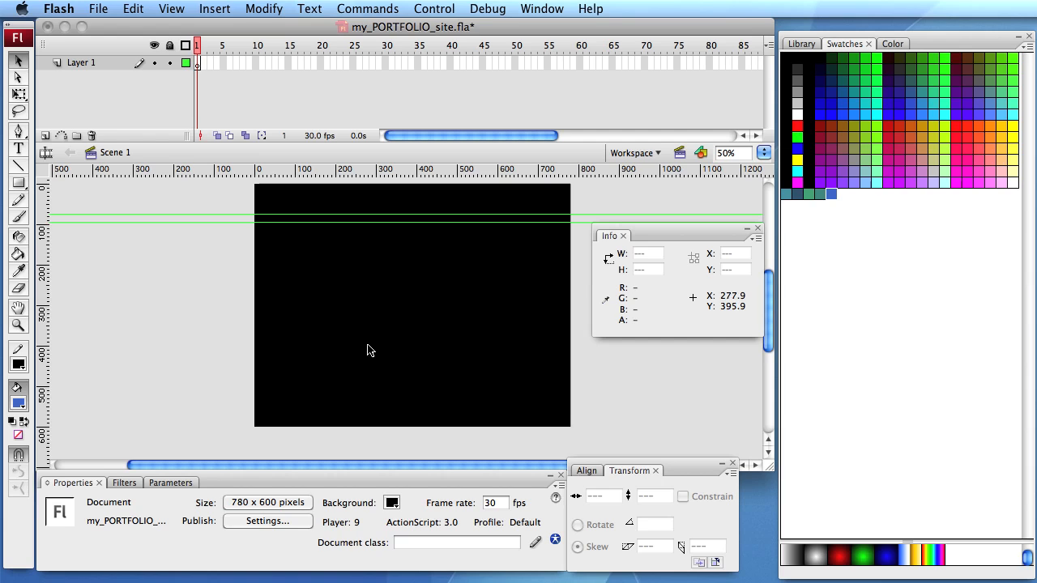
pyautogui.moveTo(405, 176); pyautogui.dragTo(432, 382)
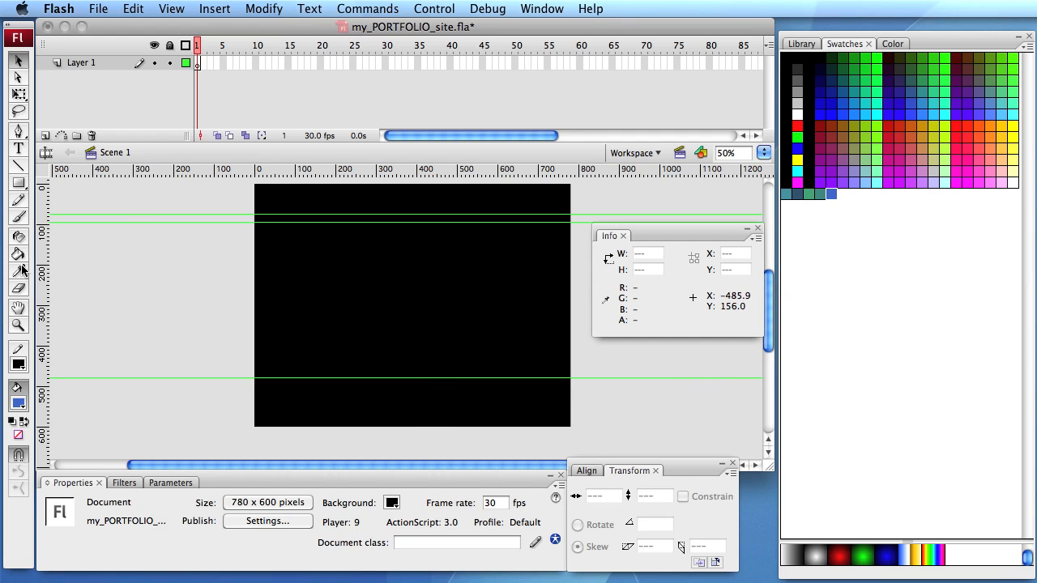
# Fine-tune the three horizontal guides at higher magnification to about 75, 95 and 475 px on the vertical ruler
pyautogui.click(23, 325)
pyautogui.click(203, 235)
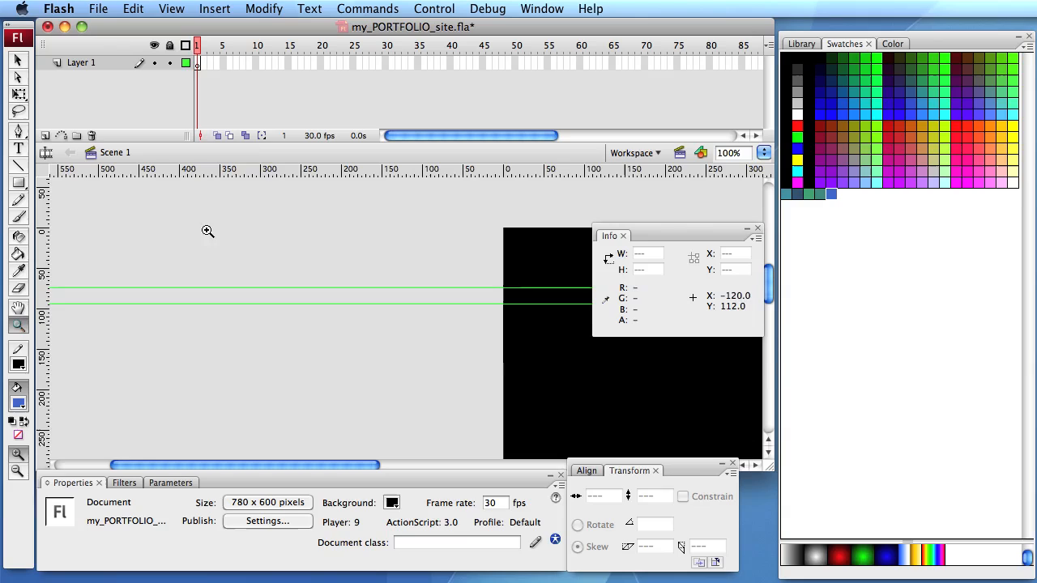
pyautogui.click(18, 61)
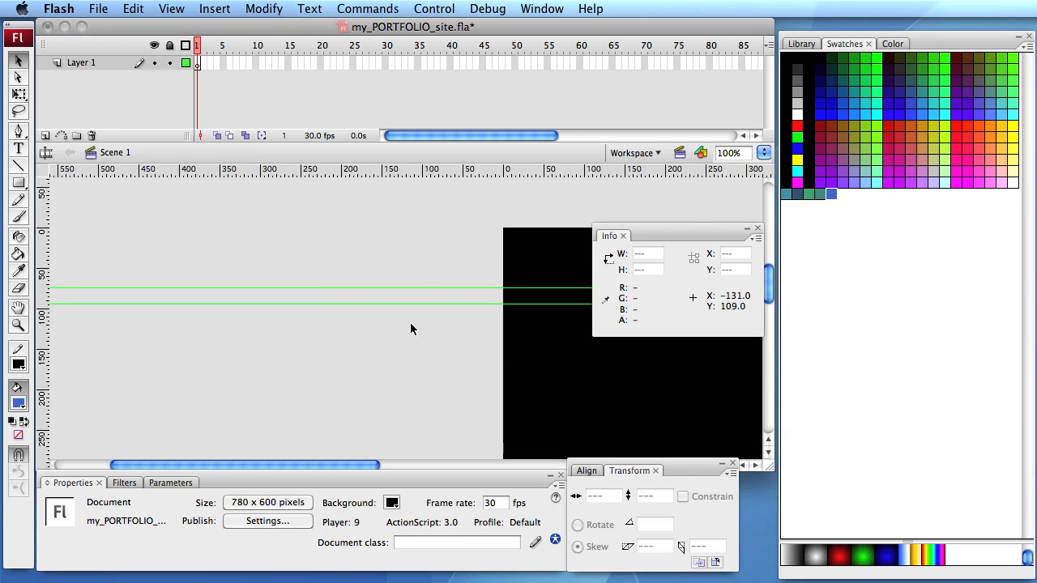
pyautogui.moveTo(417, 292); pyautogui.dragTo(417, 293)
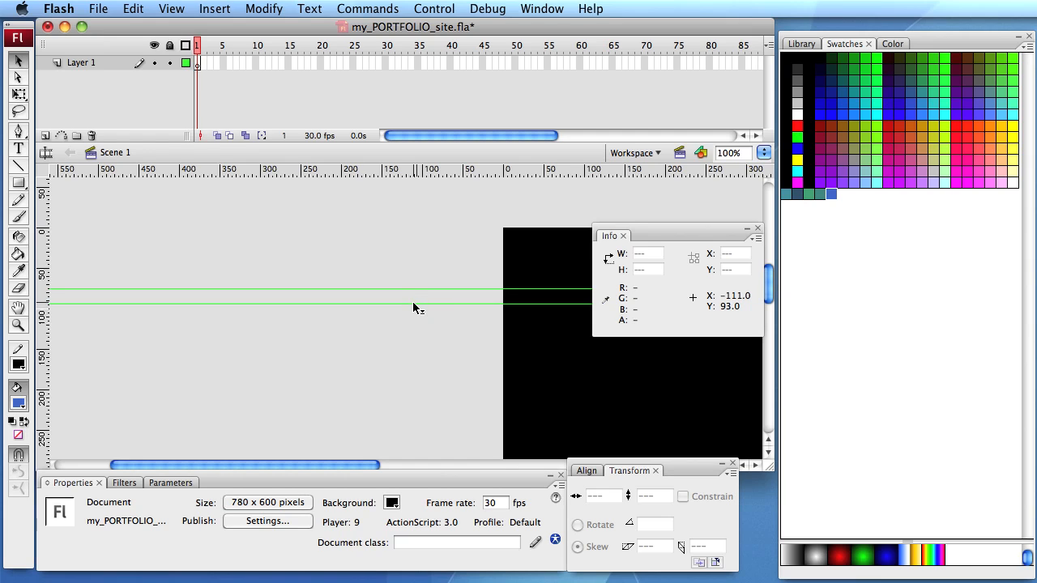
pyautogui.moveTo(413, 306); pyautogui.dragTo(414, 311)
pyautogui.scroll(-10, 413, 311)
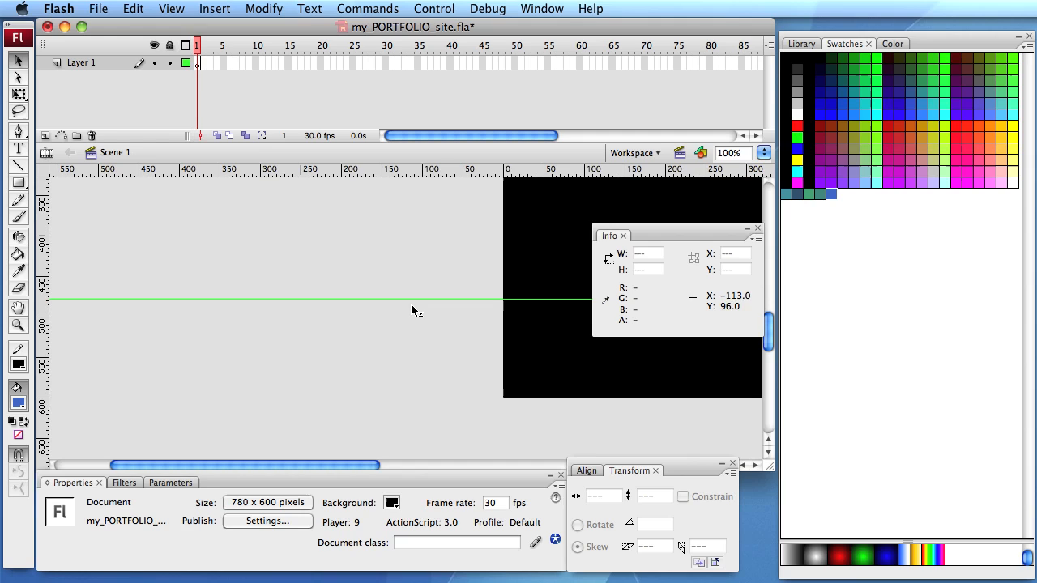
pyautogui.moveTo(411, 299); pyautogui.dragTo(413, 298)
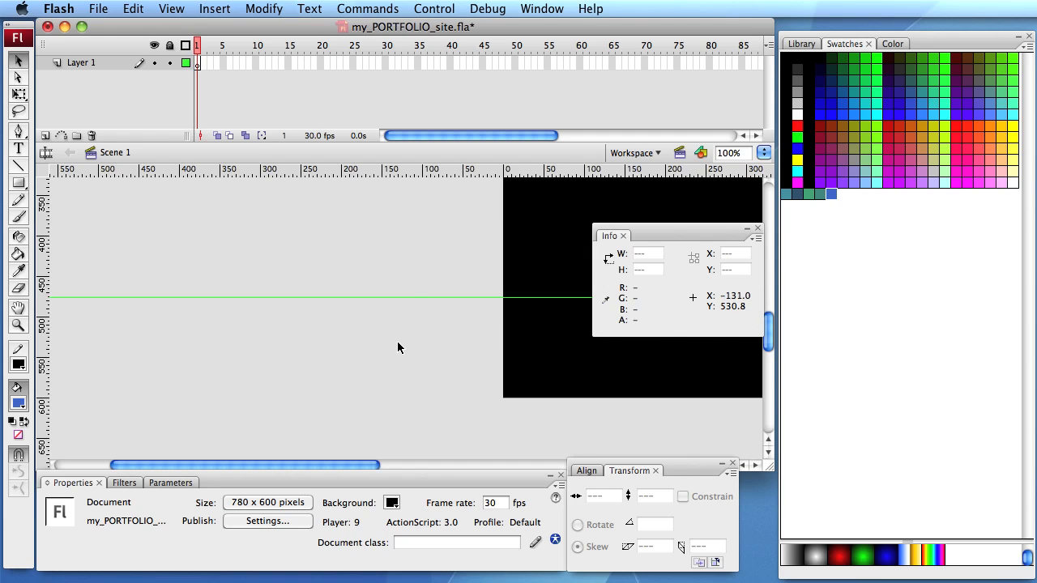
pyautogui.press('super+minus')
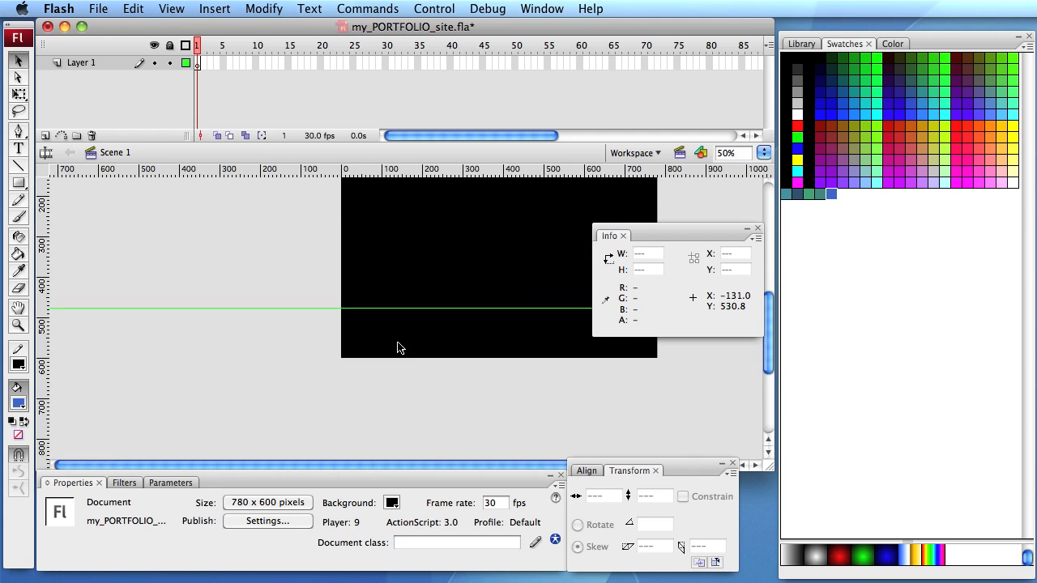
pyautogui.scroll(3, 397, 348)
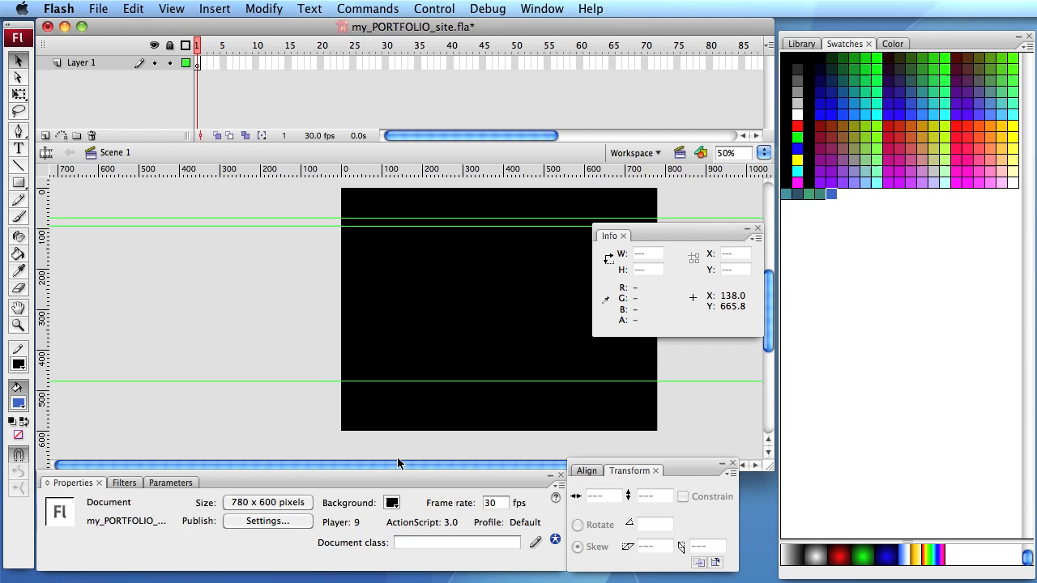
pyautogui.moveTo(400, 463); pyautogui.dragTo(456, 473)
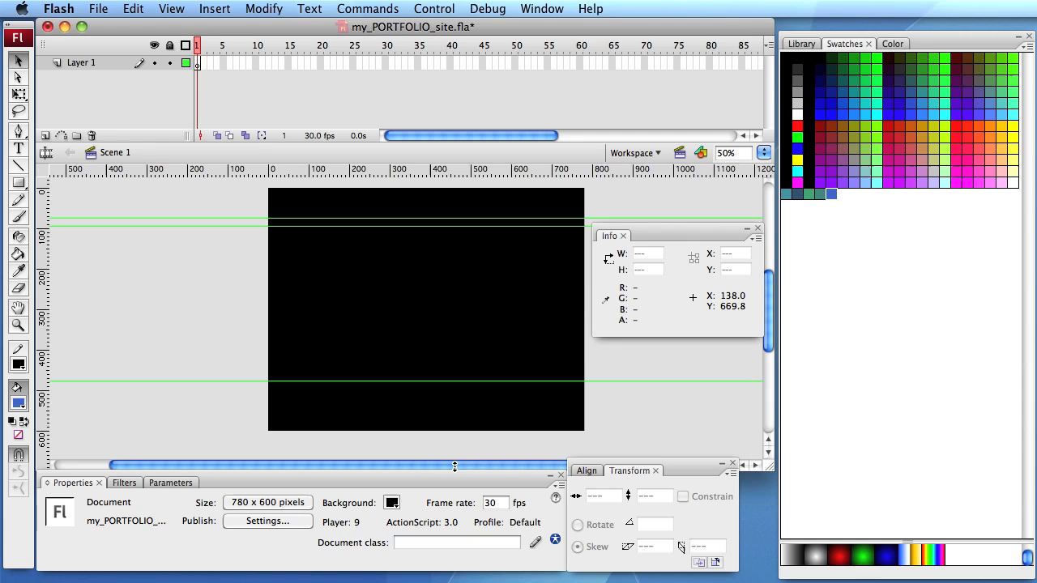
pyautogui.click(171, 8)
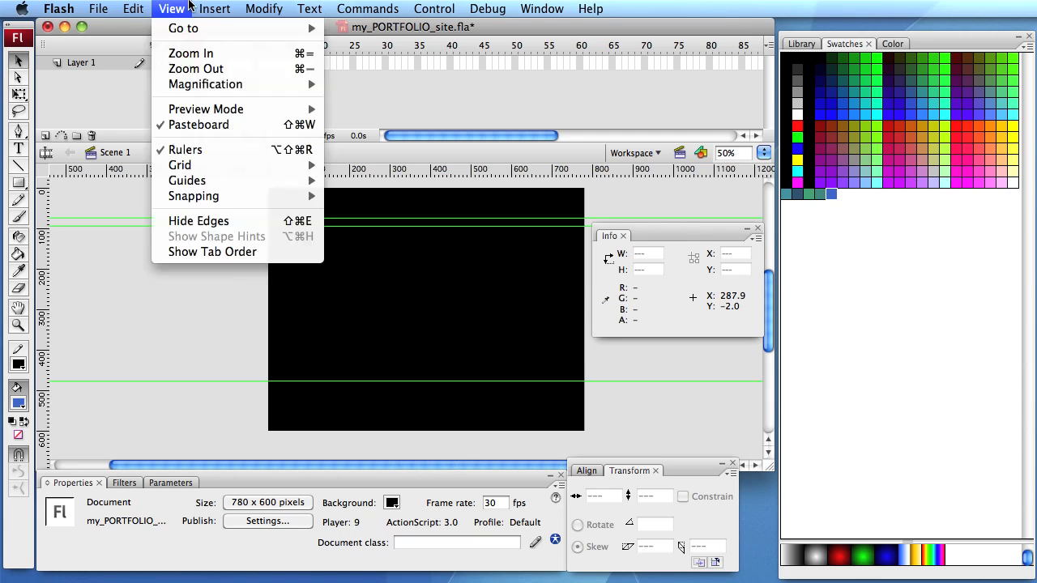
pyautogui.moveTo(183, 185)
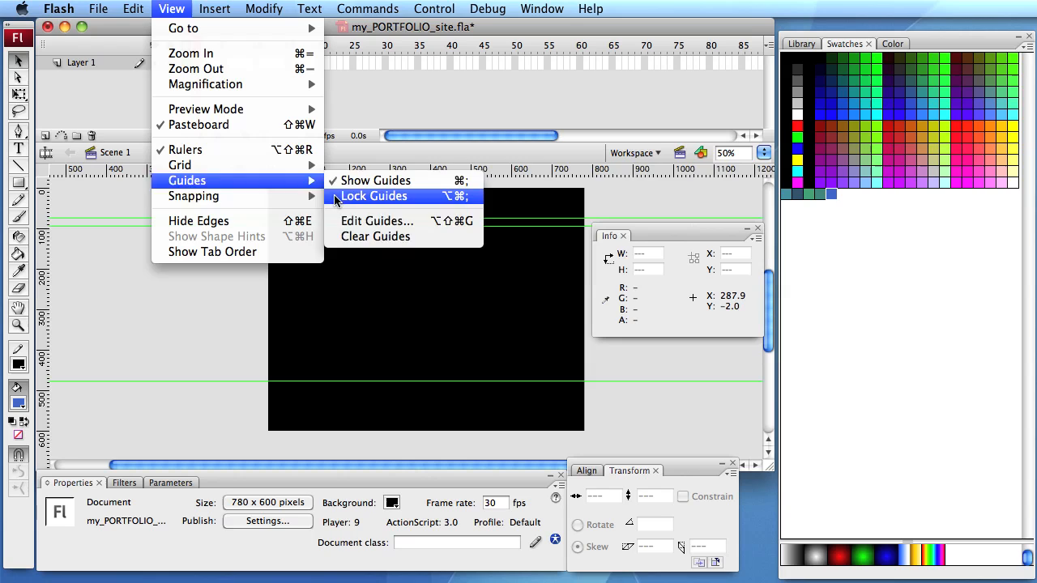
pyautogui.moveTo(289, 200)
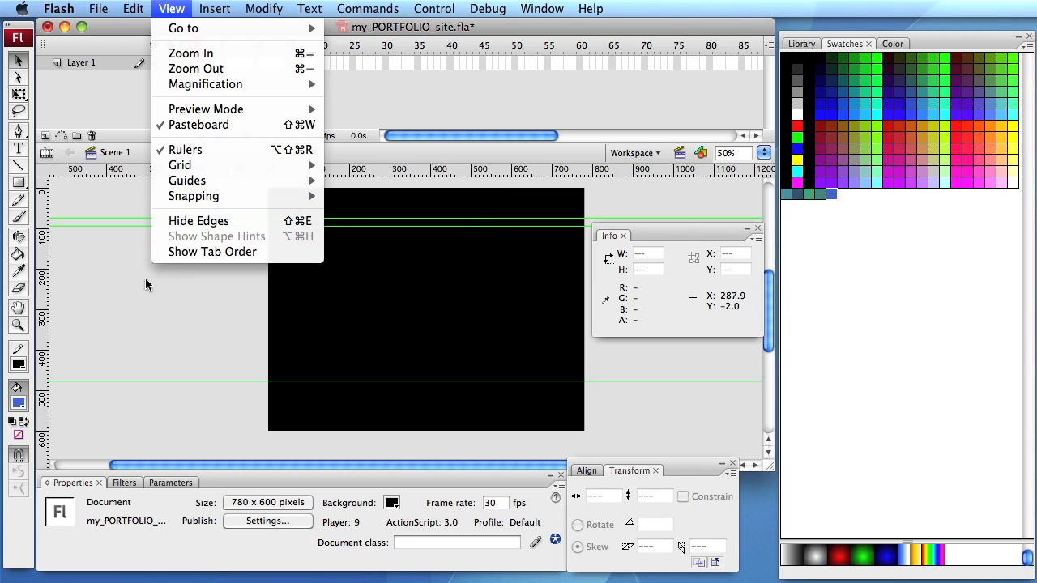
pyautogui.click(84, 319)
# Activate the Rectangle tool and set its fill color to white
pyautogui.click(18, 182)
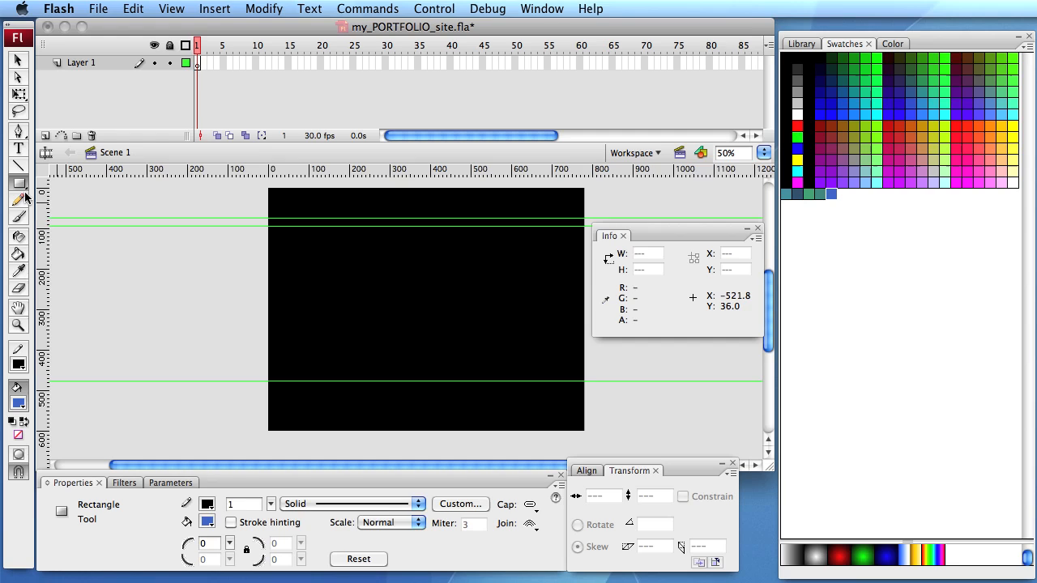
pyautogui.click(19, 403)
pyautogui.press('Escape')
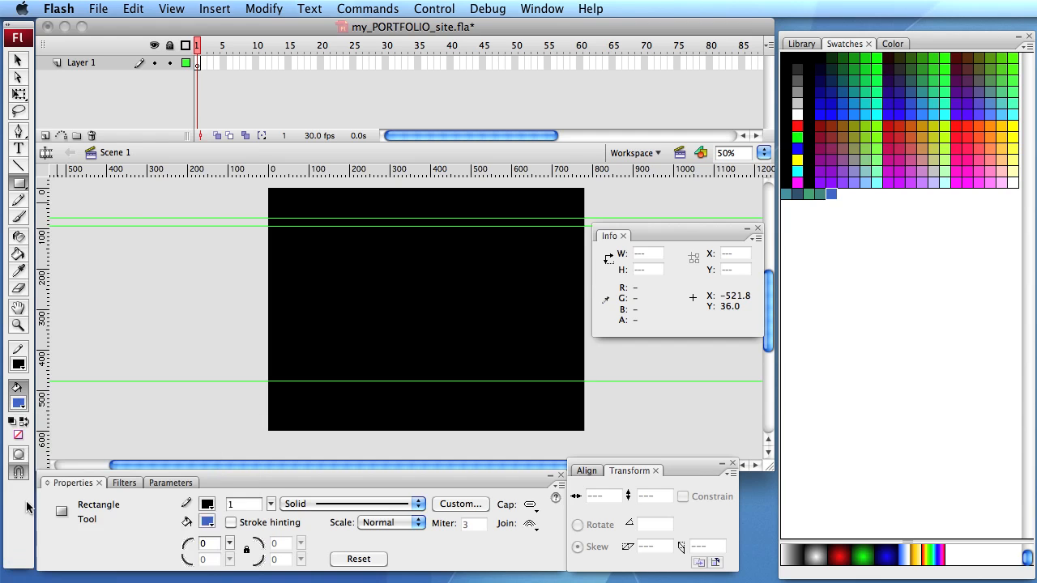
# Rename Layer 1 as background
pyautogui.doubleClick(90, 63)
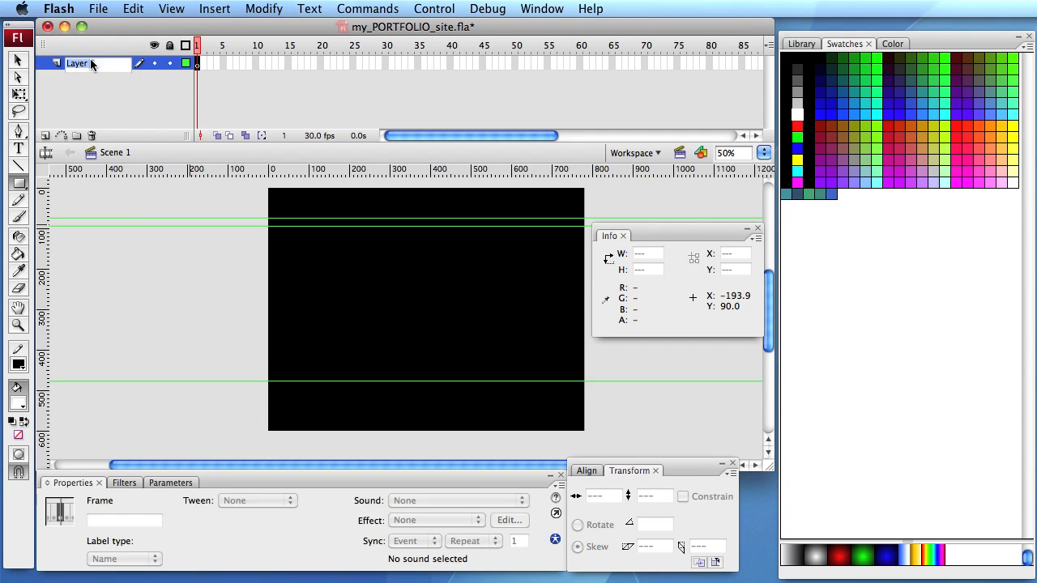
pyautogui.write('ba')
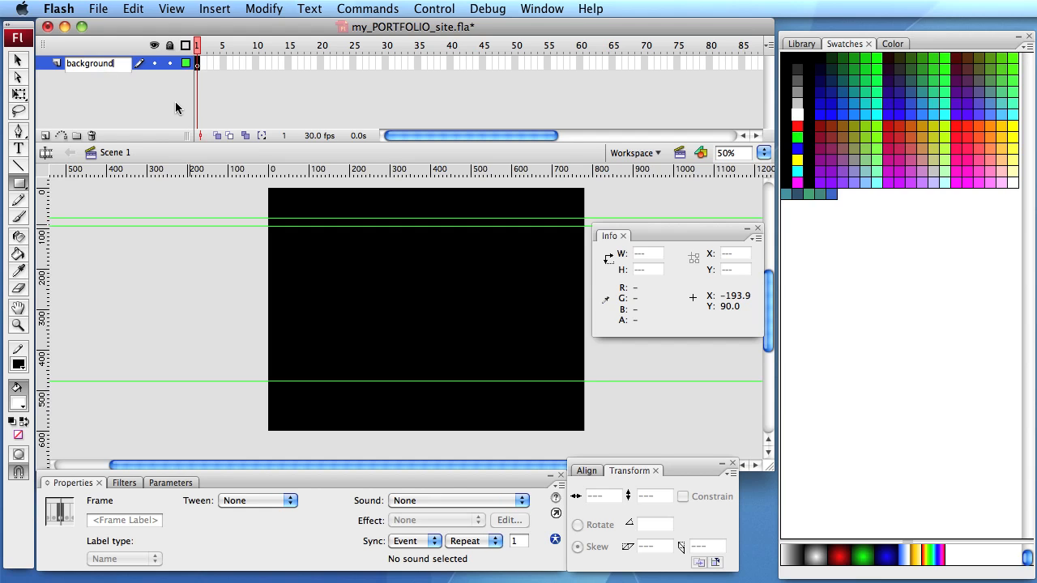
pyautogui.write('ckground')
pyautogui.press('Return')
# Draw a white rectangle about 364 × 246 px near the stage's upper-left corner and delete its black outline
pyautogui.moveTo(272, 192); pyautogui.dragTo(419, 291)
pyautogui.press('v')
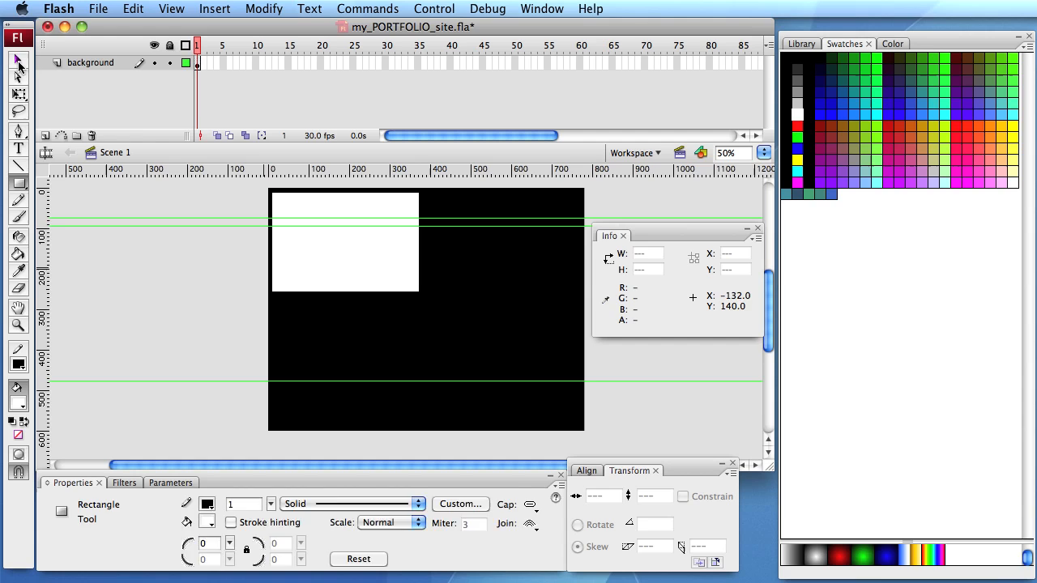
pyautogui.click(355, 287)
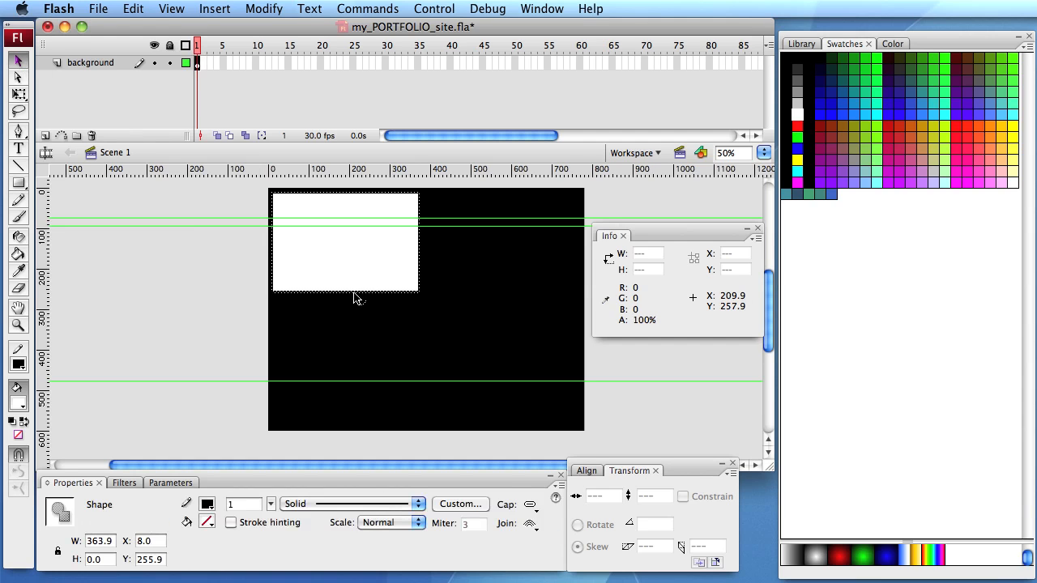
pyautogui.press('Delete')
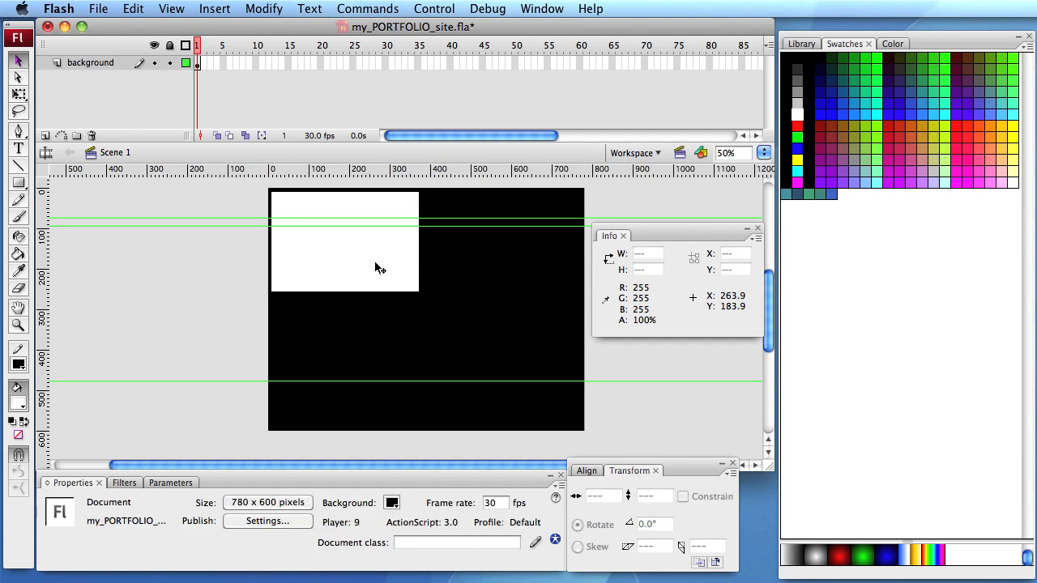
# Dock the Info panel back with Align and Transform, and set the white rectangle's position to X 0, Y 0
pyautogui.click(375, 267)
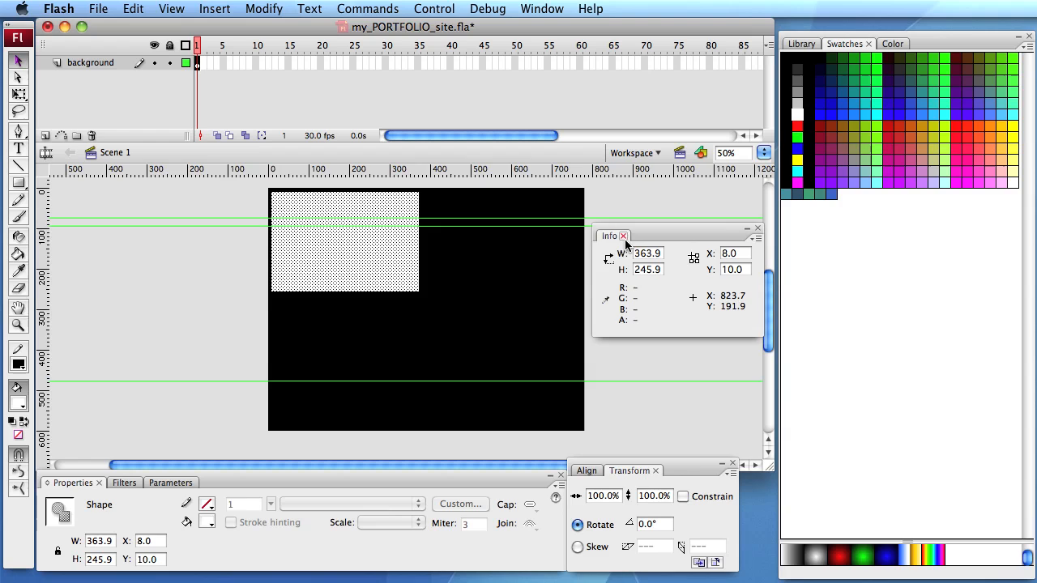
pyautogui.moveTo(616, 234); pyautogui.dragTo(644, 470)
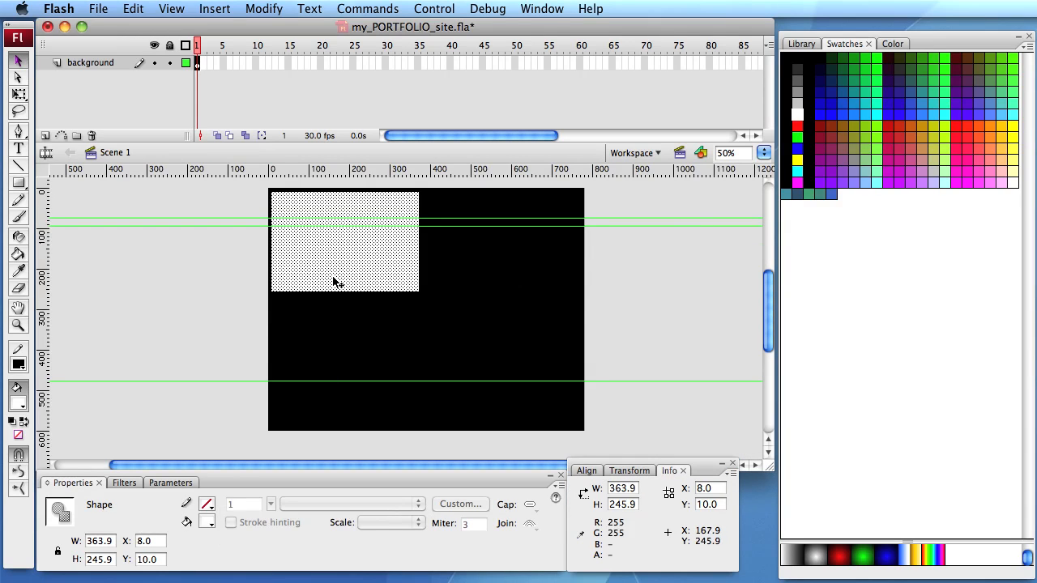
pyautogui.click(99, 541)
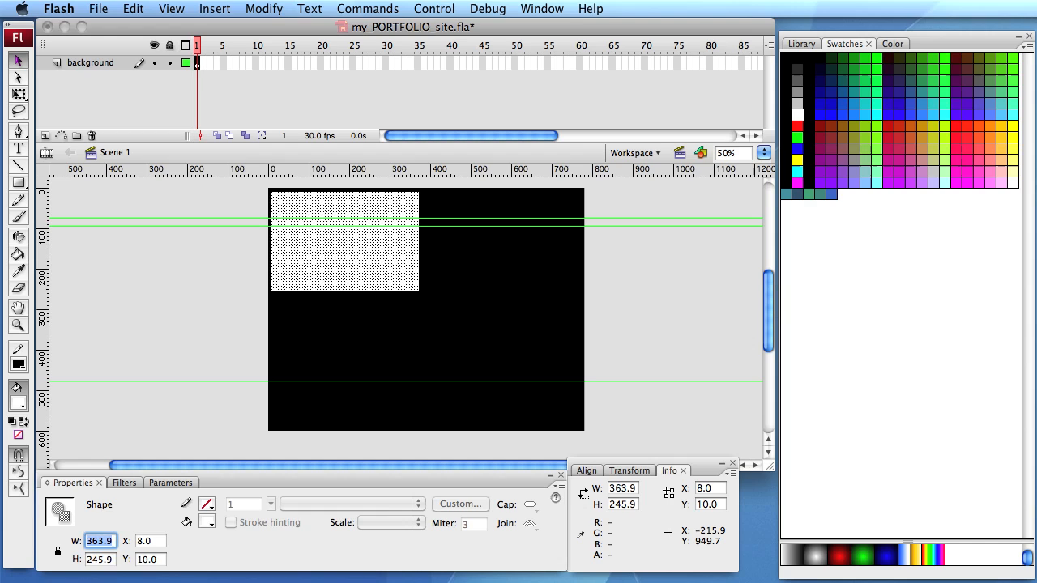
pyautogui.press('Tab')
pyautogui.press('Tab')
pyautogui.write('0')
pyautogui.press('Tab')
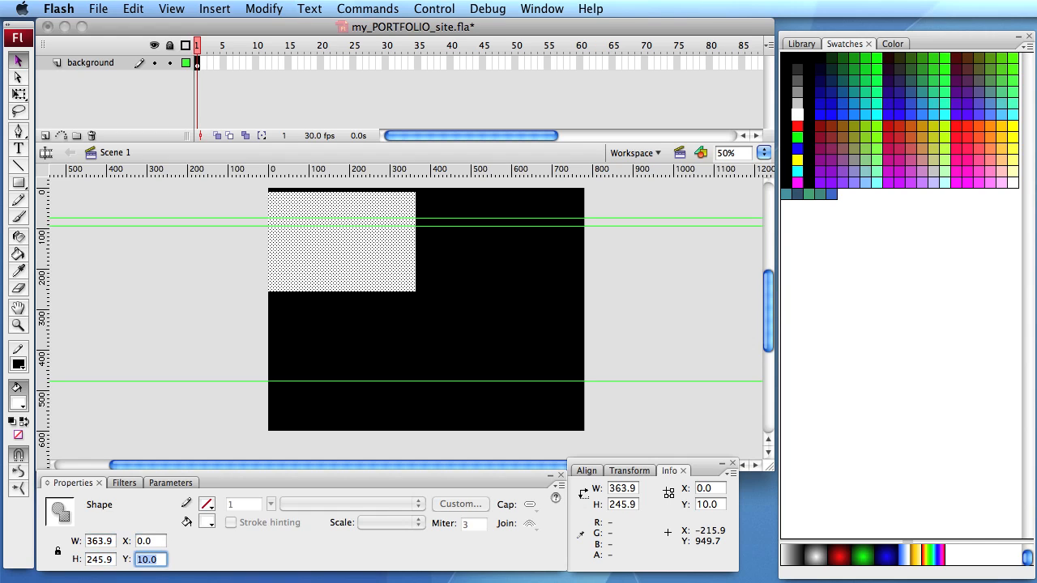
pyautogui.write('0')
pyautogui.press('Tab')
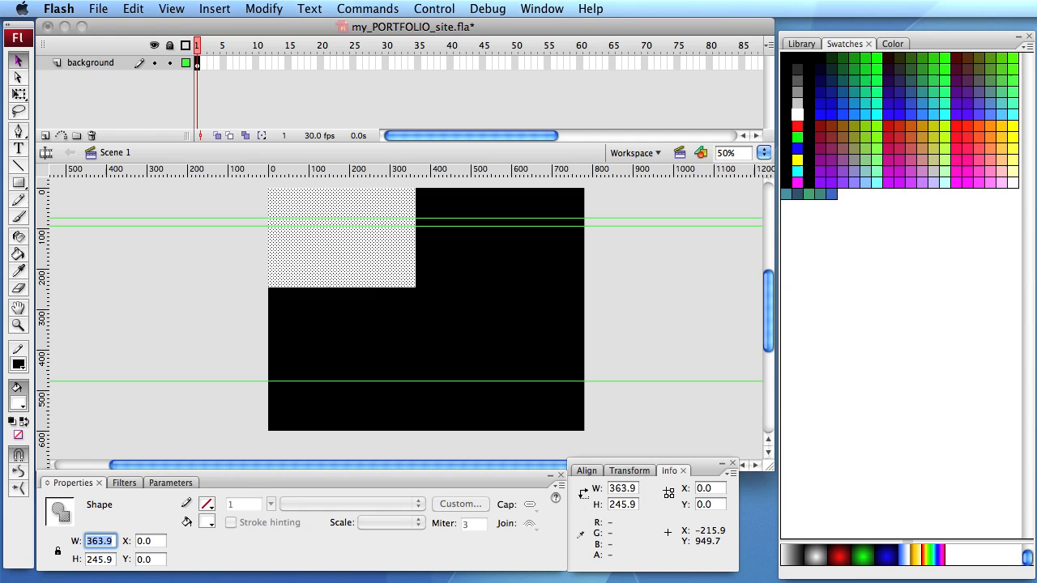
# Stretch the white rectangle to cover the whole stage with Free Transform and set its size to exactly 780 × 600 px
pyautogui.press('q')
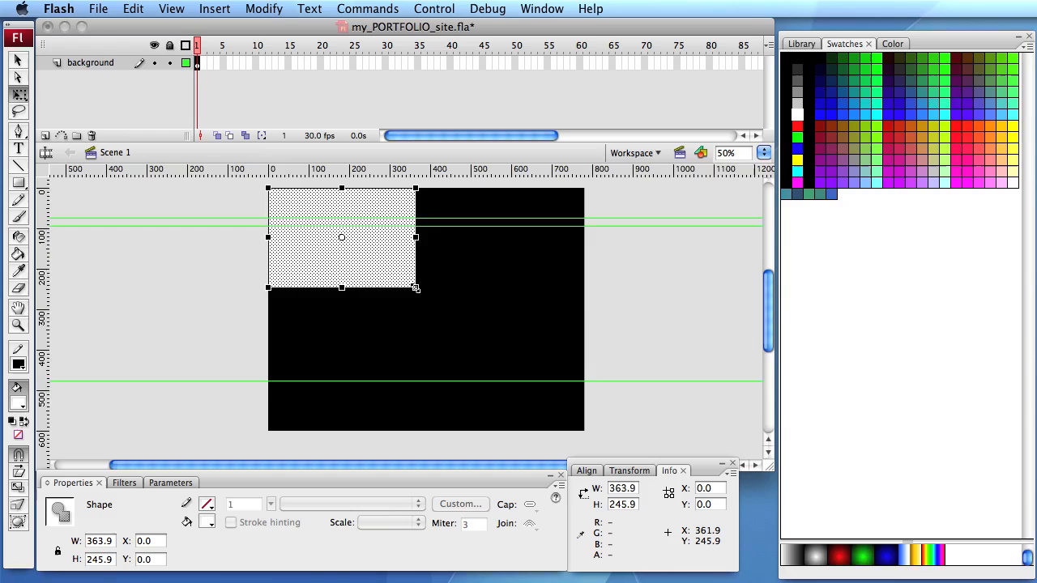
pyautogui.moveTo(416, 288); pyautogui.dragTo(584, 431)
pyautogui.click(92, 542)
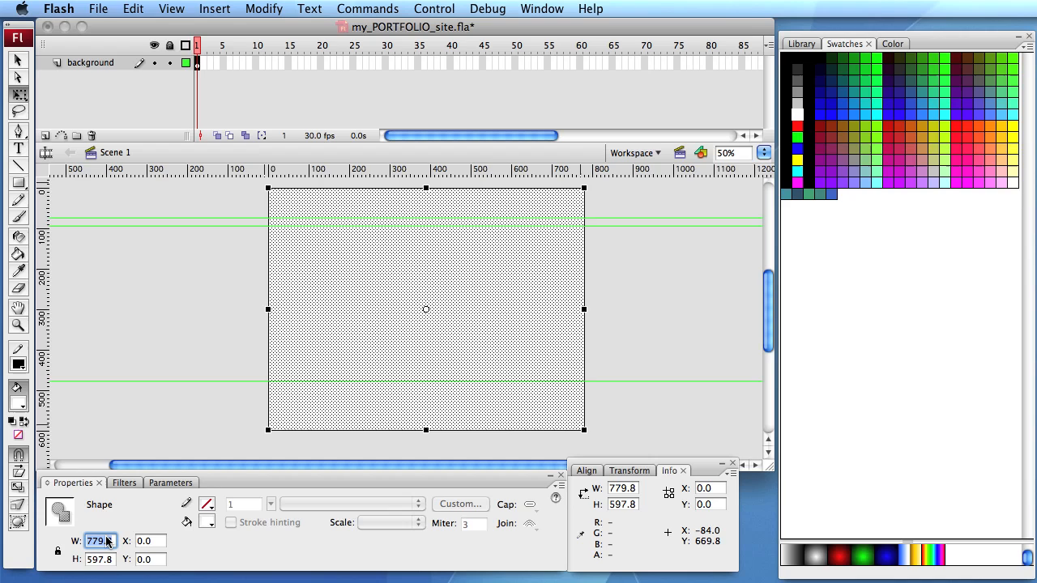
pyautogui.write('780')
pyautogui.press('Tab')
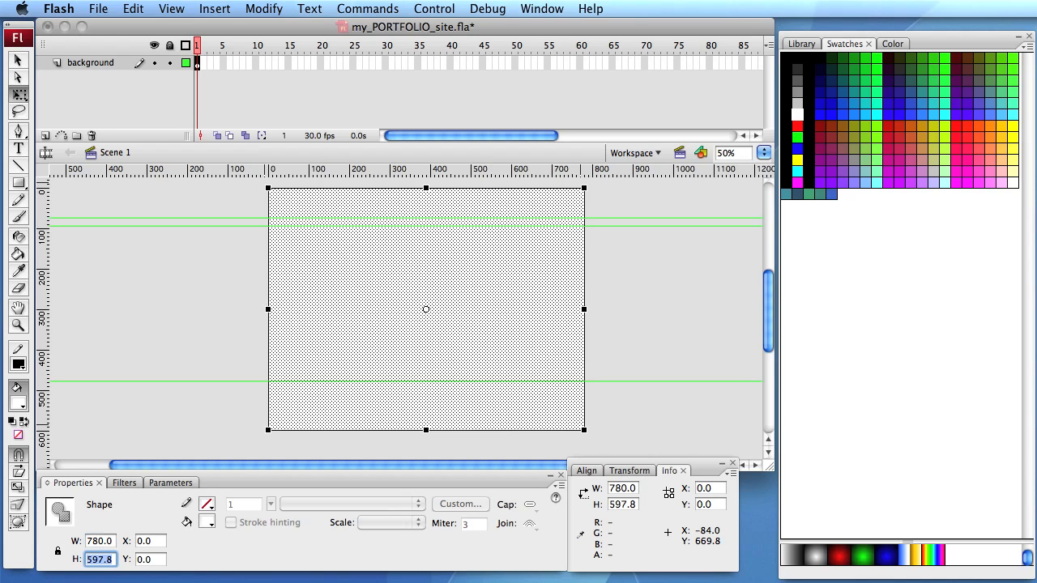
pyautogui.write('600')
pyautogui.press('Return')
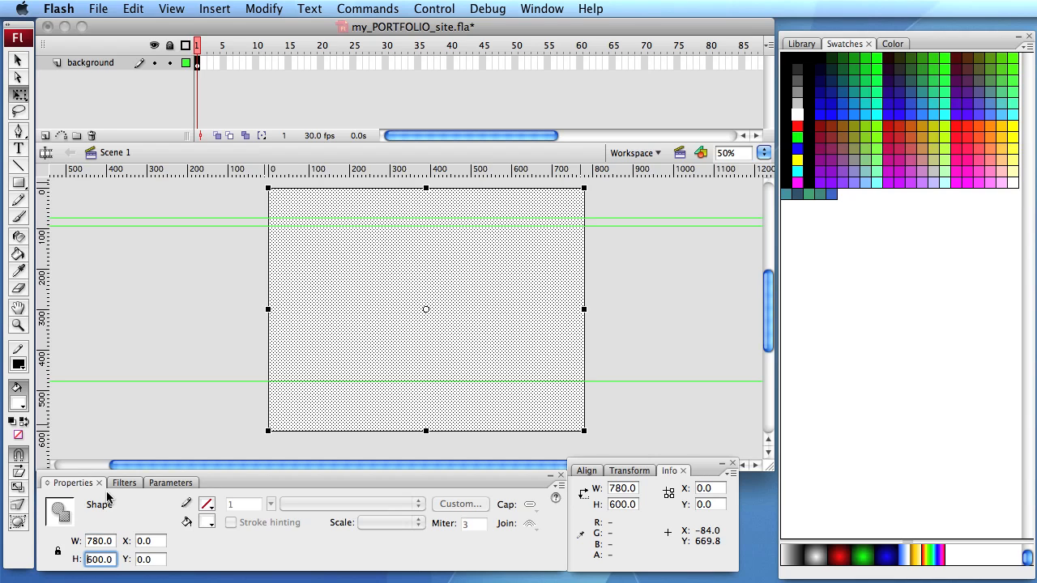
pyautogui.click(18, 60)
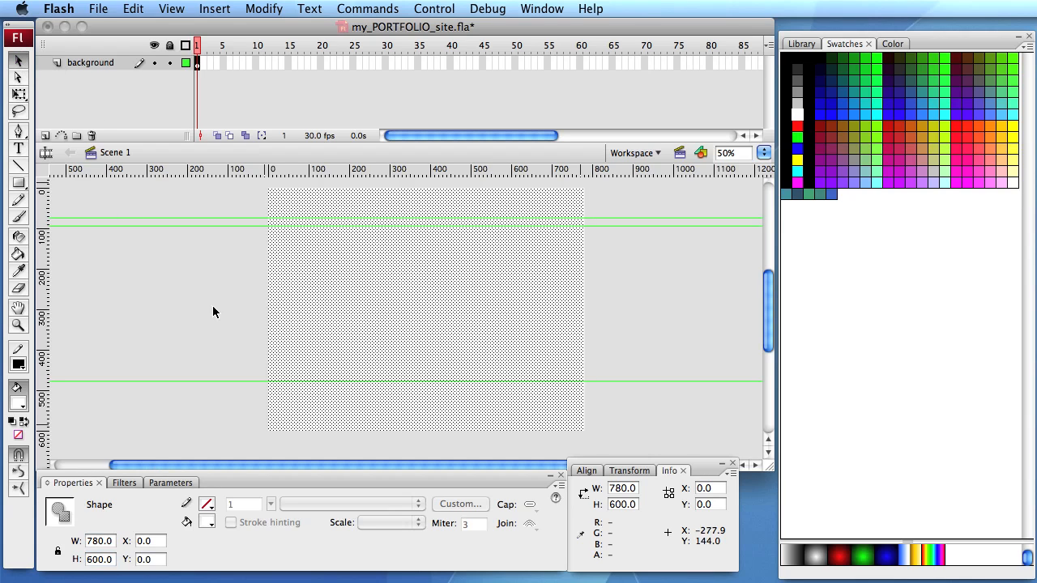
# Lock the background layer and add a new layer above it
pyautogui.click(170, 62)
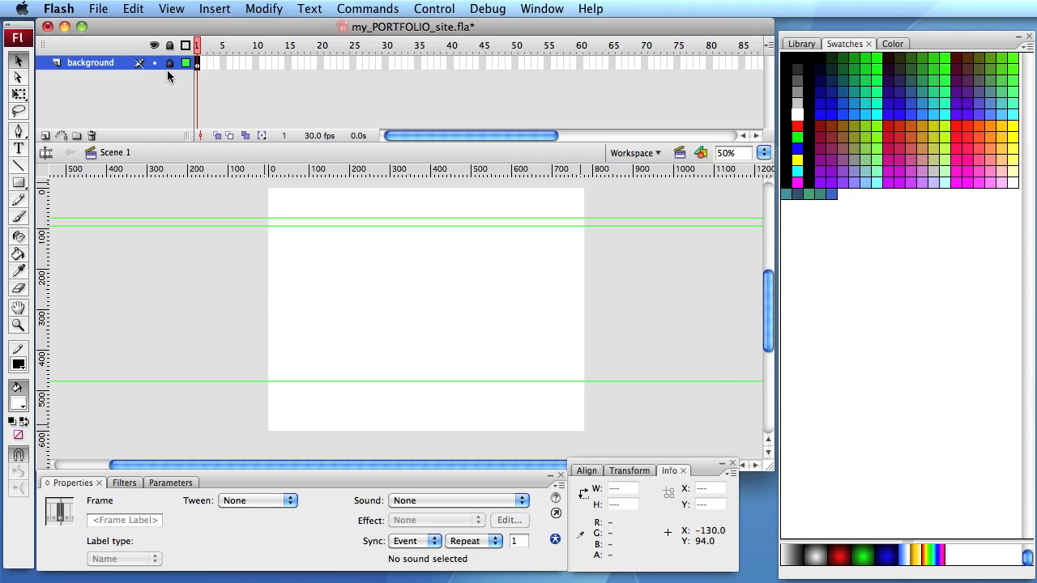
pyautogui.click(46, 136)
pyautogui.doubleClick(94, 65)
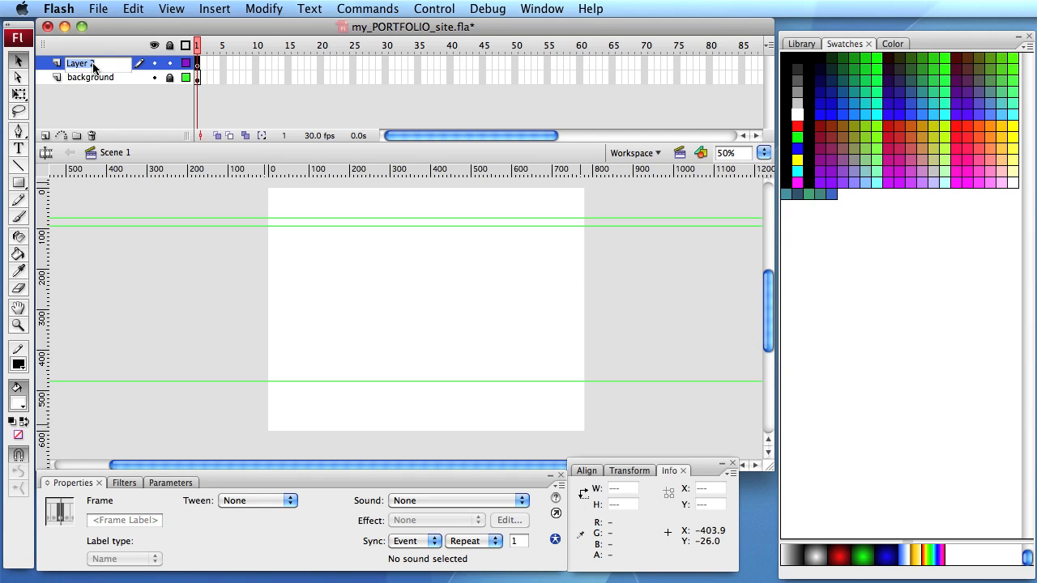
# Draw a dark blue rectangle without stroke, about 784 × 20 px, between the two upper guides across the stage
pyautogui.click(18, 183)
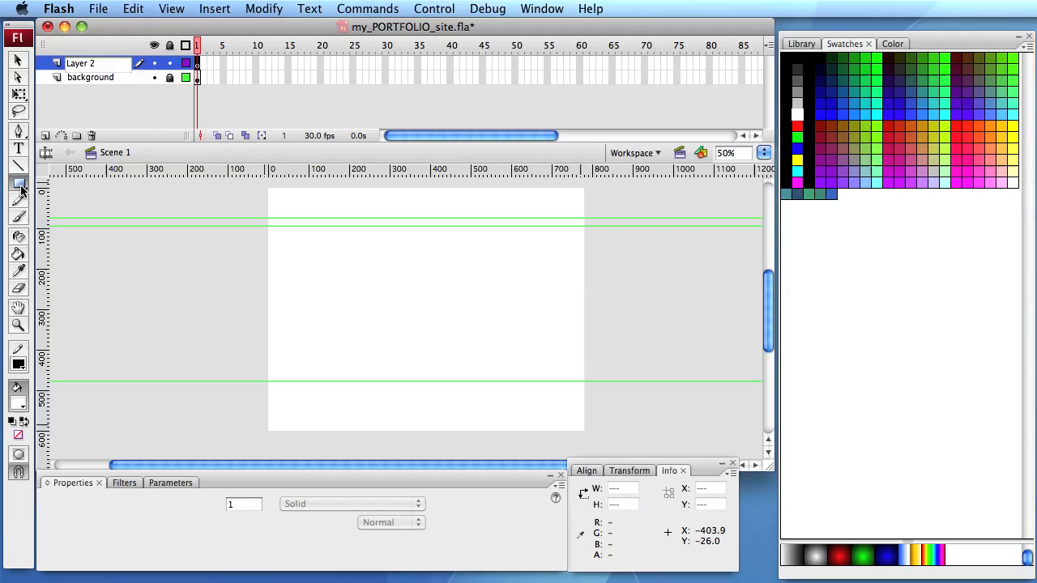
pyautogui.click(19, 365)
pyautogui.click(228, 388)
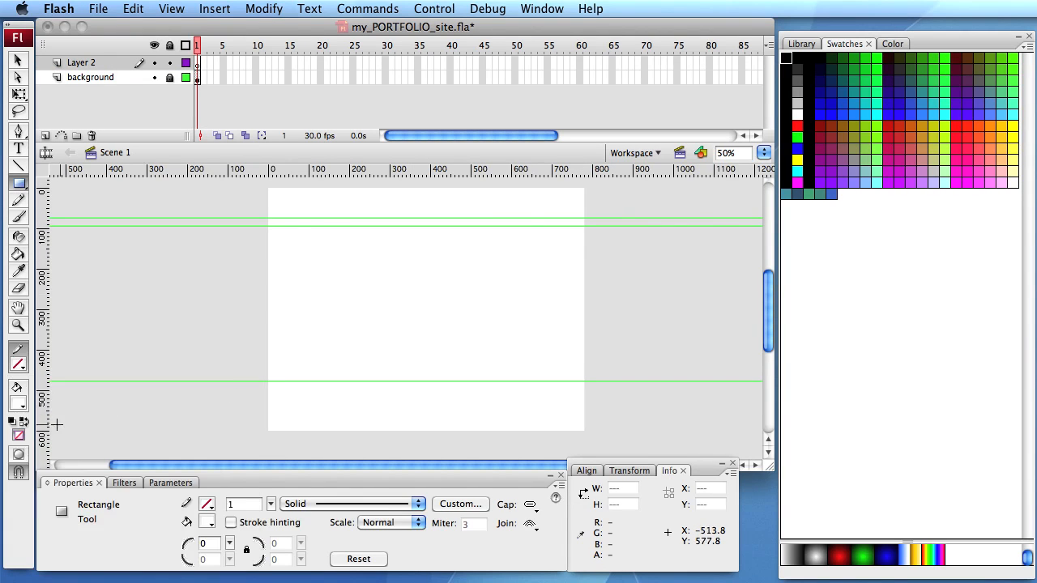
pyautogui.click(18, 401)
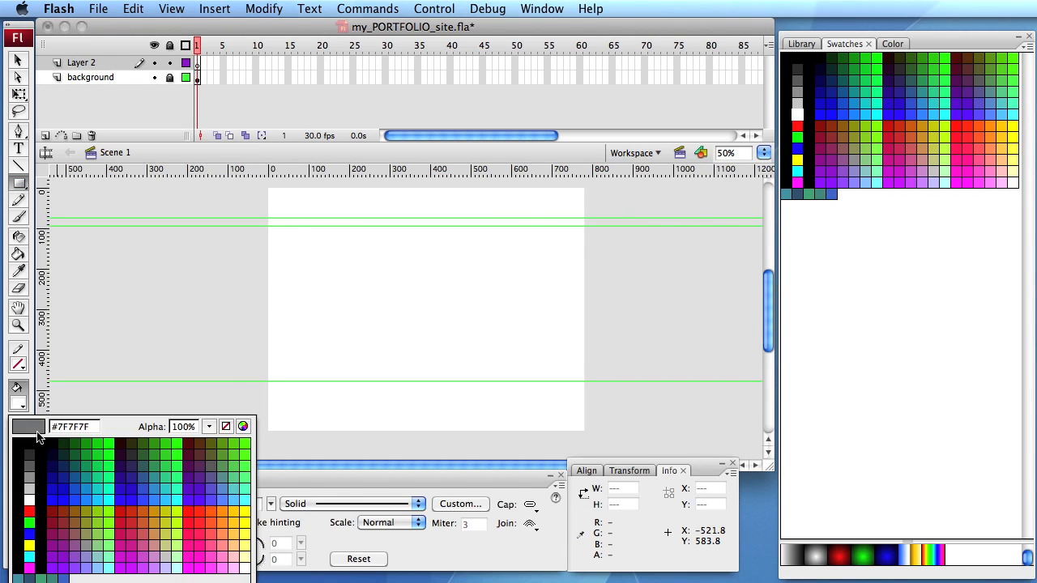
pyautogui.click(33, 573)
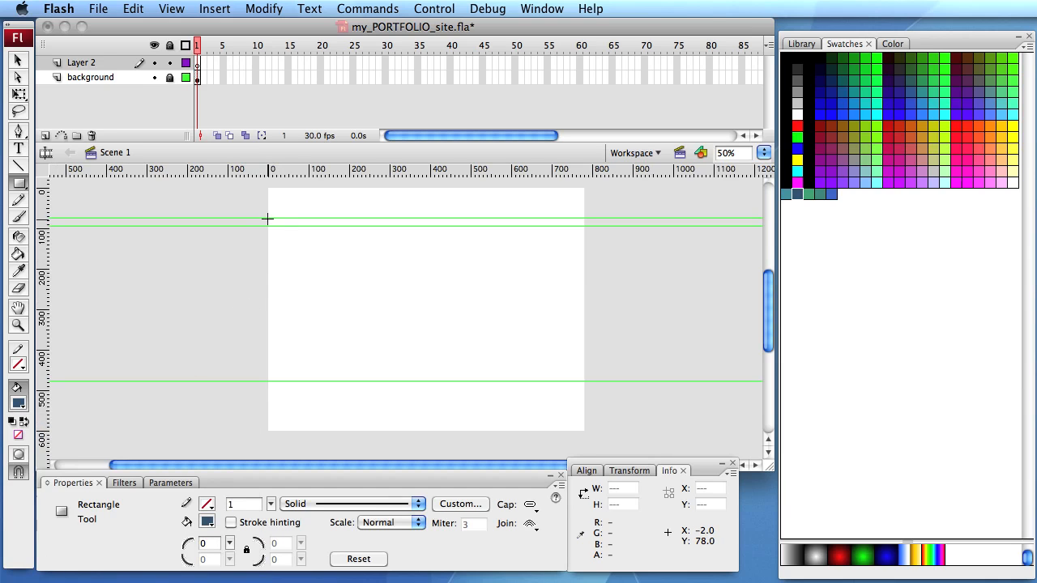
pyautogui.moveTo(267, 218); pyautogui.dragTo(584, 226)
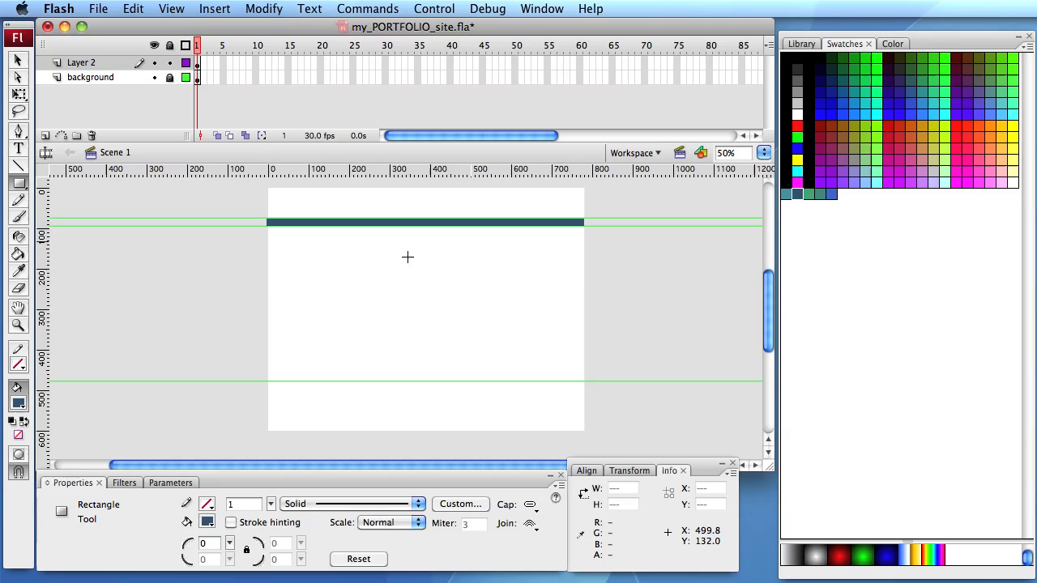
# Set the dark blue bar's X to 0, width to 780 px and Y to 74
pyautogui.press('v')
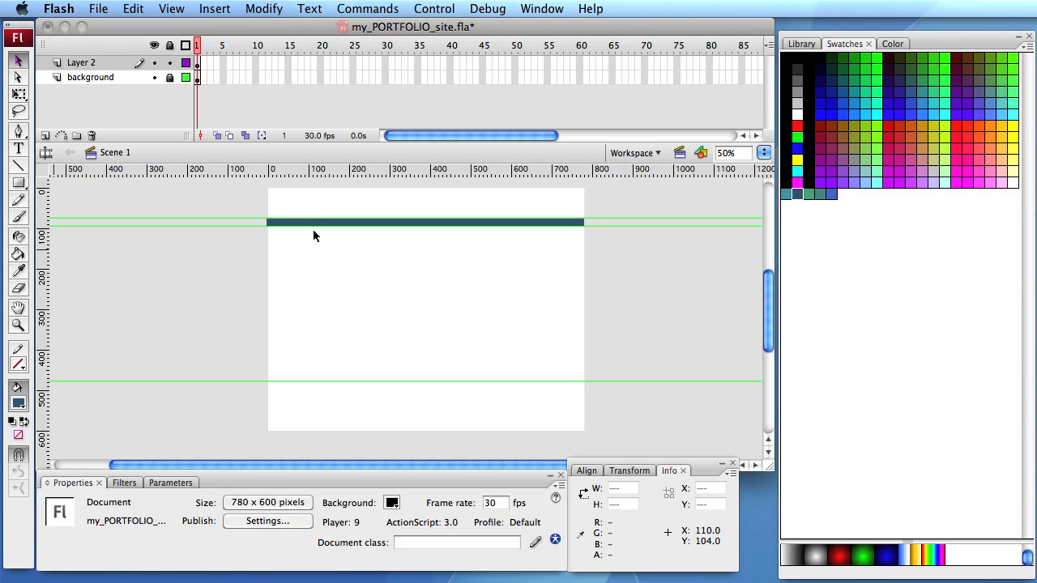
pyautogui.click(308, 223)
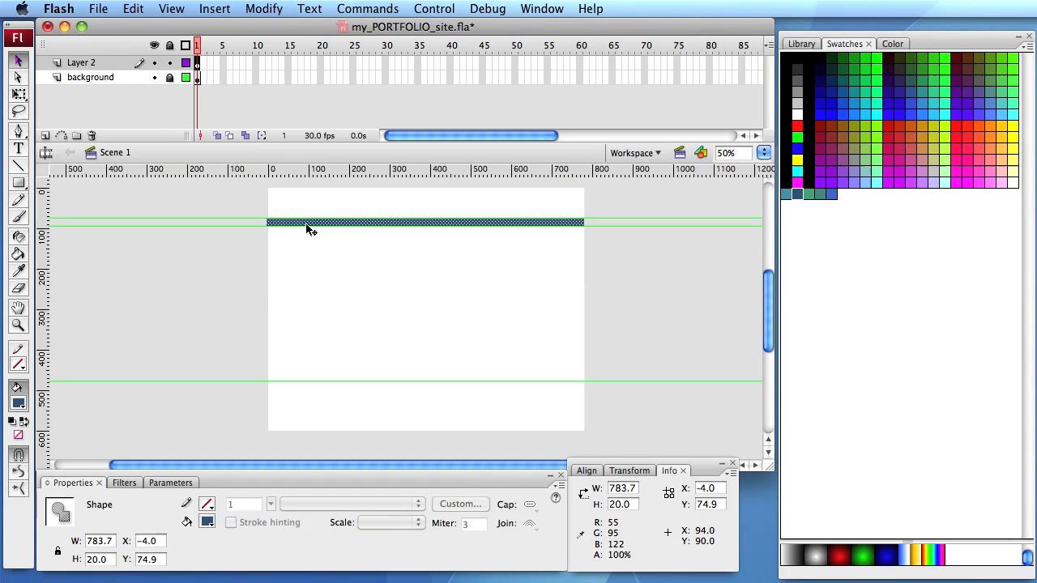
pyautogui.click(157, 541)
pyautogui.write('0')
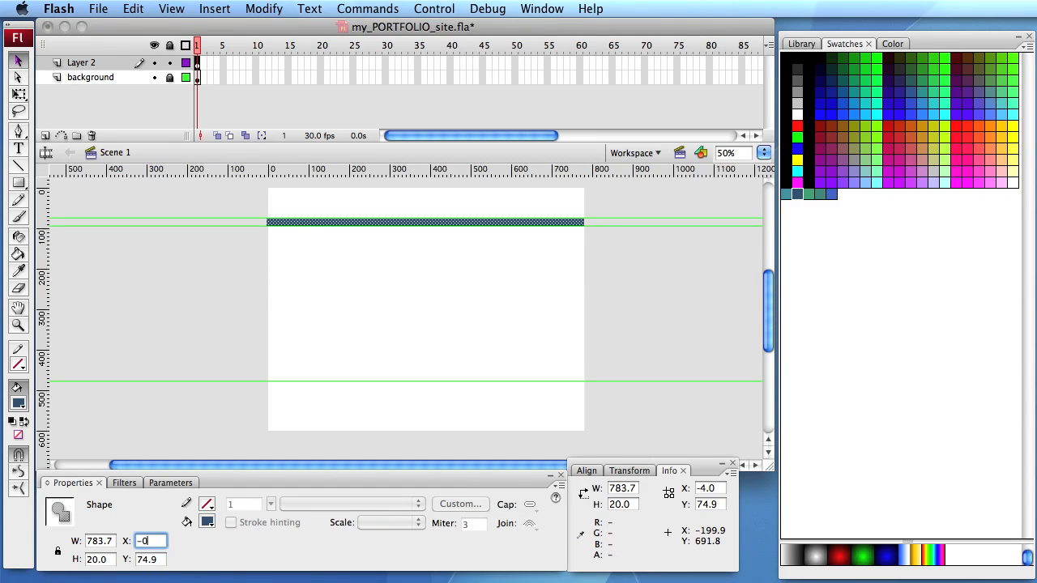
pyautogui.click(110, 542)
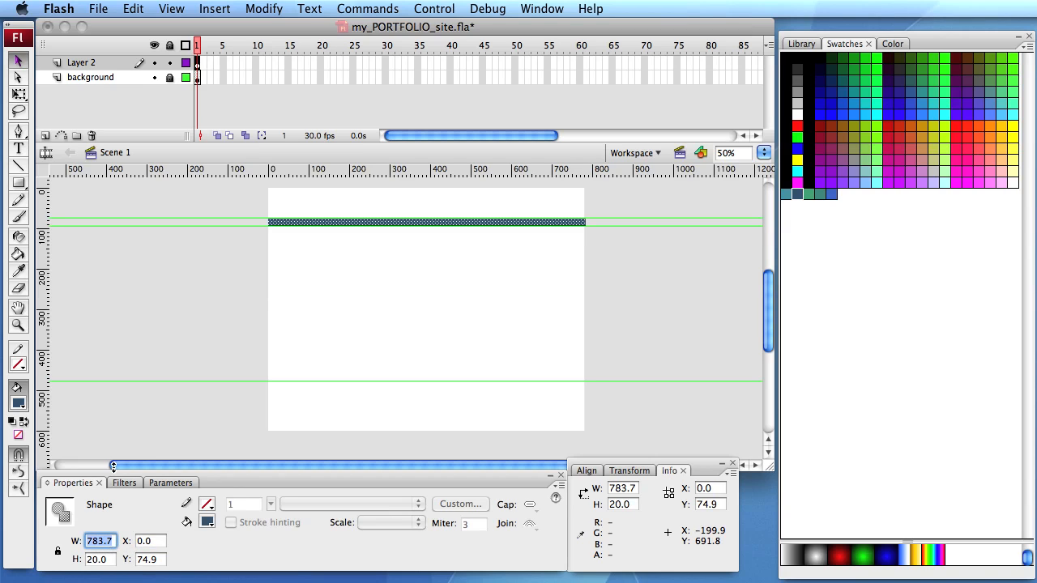
pyautogui.write('780')
pyautogui.press('Tab')
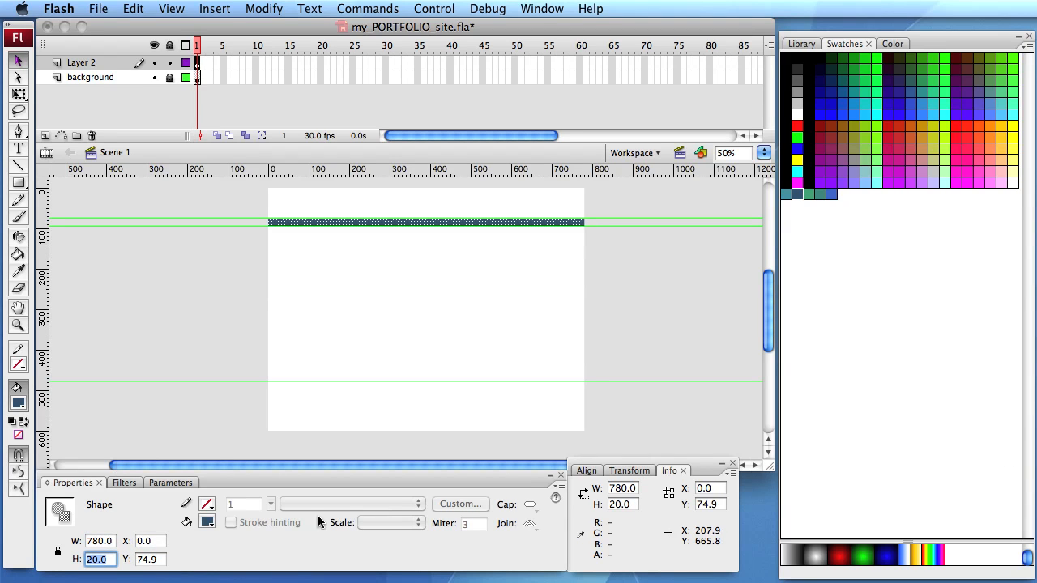
pyautogui.click(154, 562)
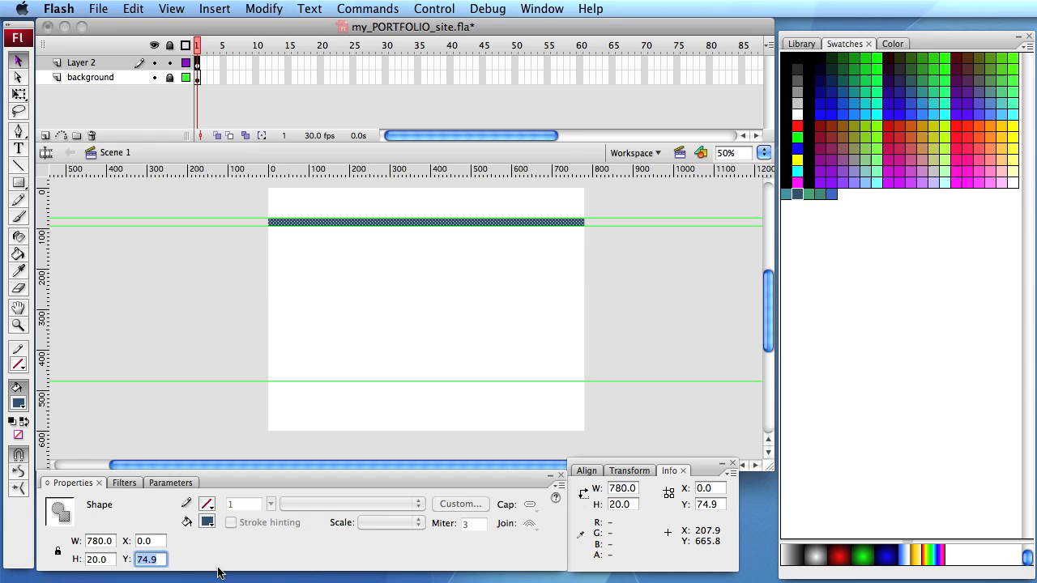
pyautogui.write('74')
pyautogui.press('Return')
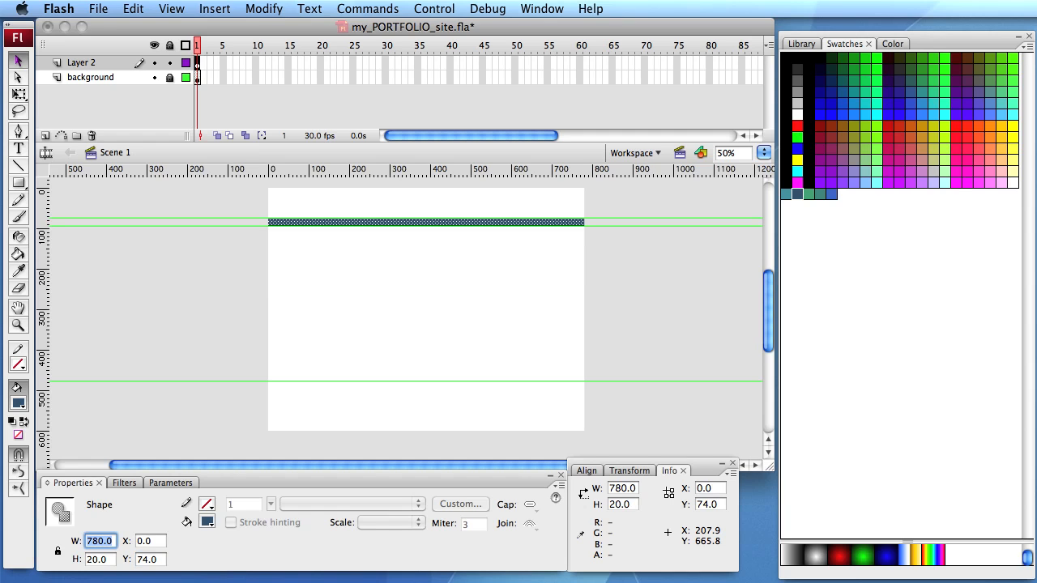
pyautogui.click(173, 273)
# Draw a dark blue footer rectangle about 124 px high from the lowest guide to the stage's bottom edge, and set its X to 0 and width to 780 px
pyautogui.click(18, 183)
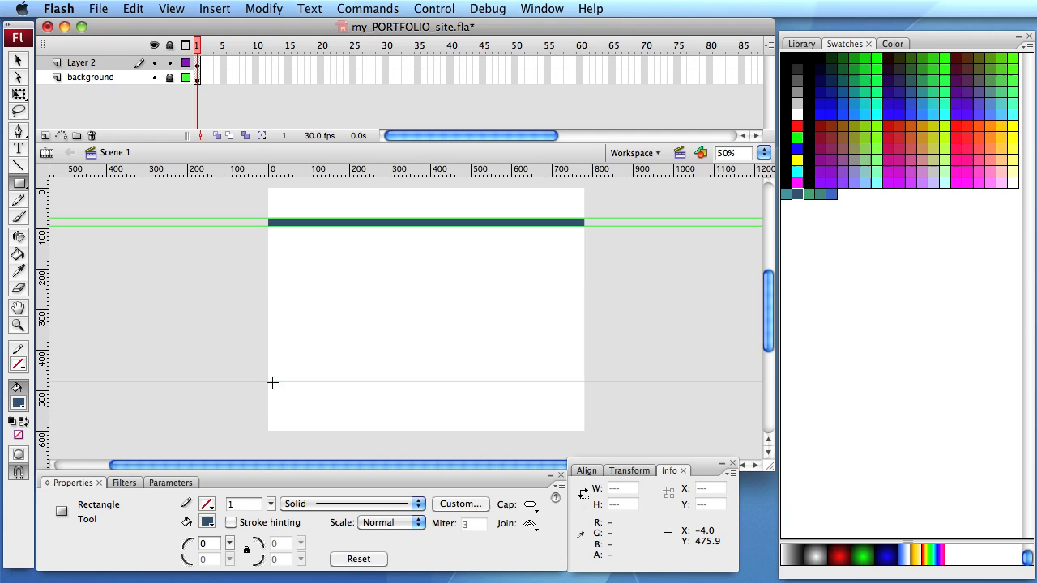
pyautogui.moveTo(267, 381); pyautogui.dragTo(585, 431)
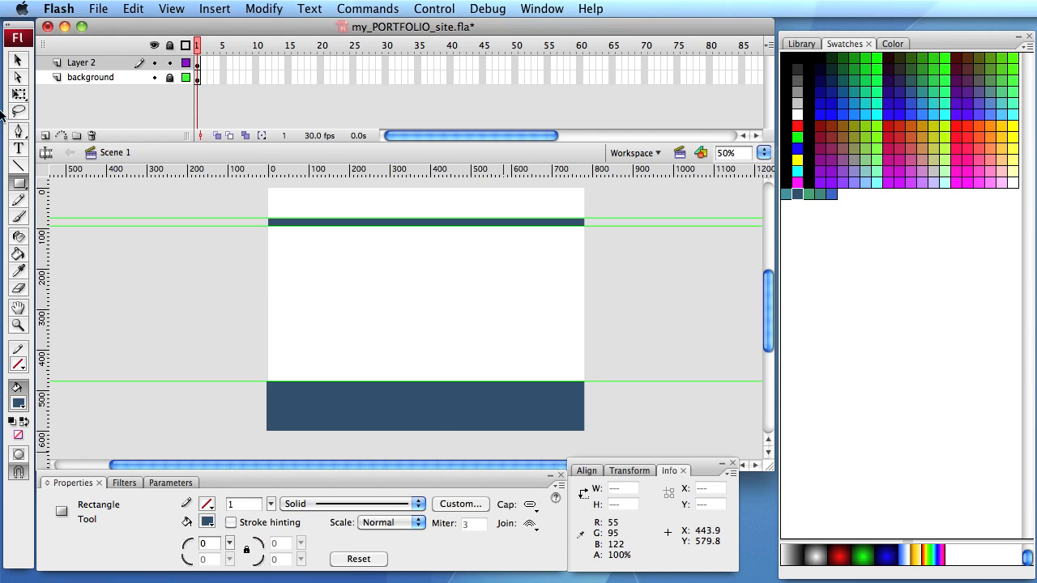
pyautogui.click(18, 61)
pyautogui.click(365, 400)
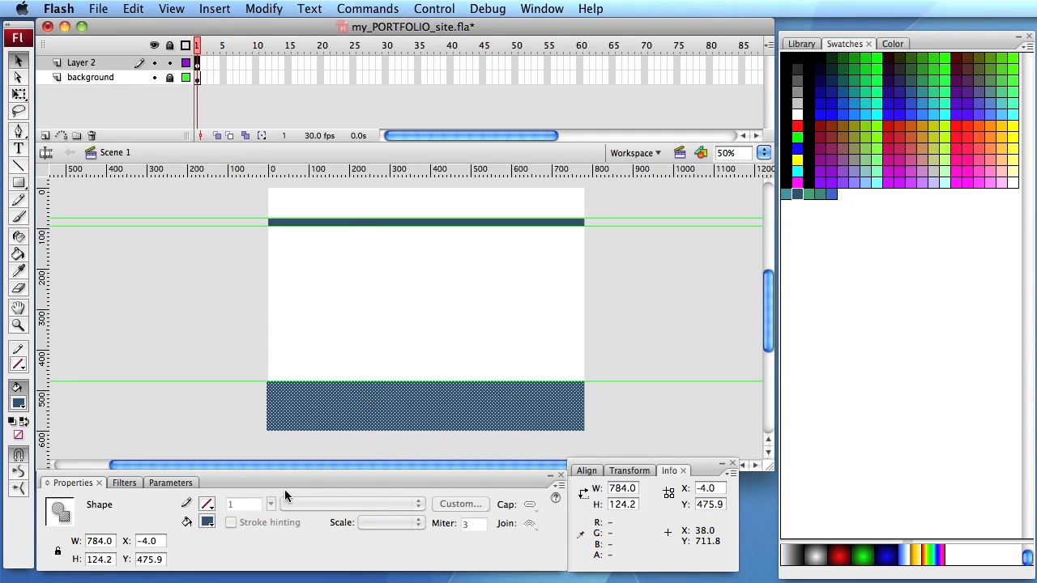
pyautogui.click(148, 548)
pyautogui.write('0')
pyautogui.press('Tab')
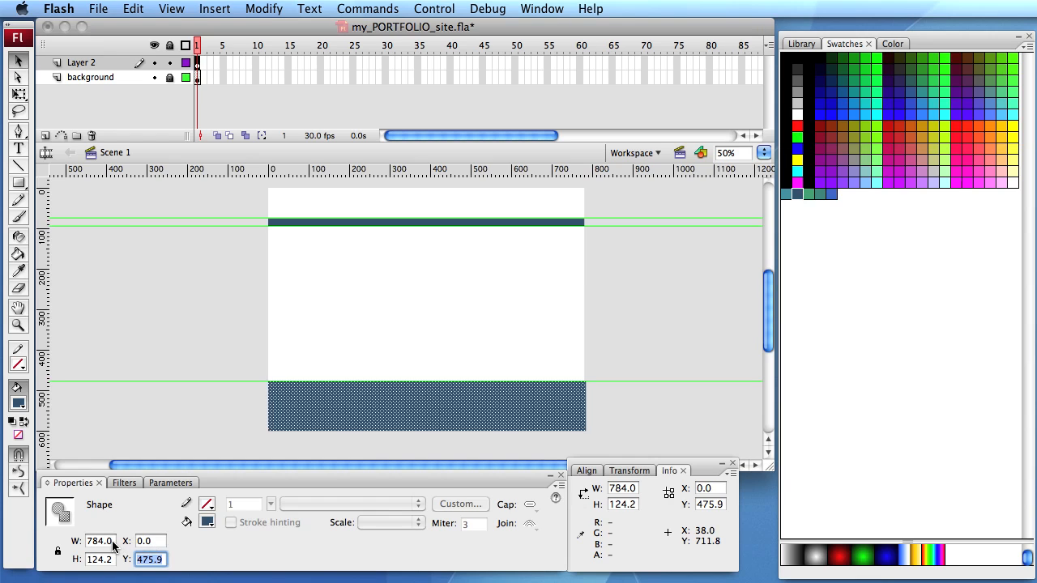
pyautogui.click(112, 544)
pyautogui.write('780')
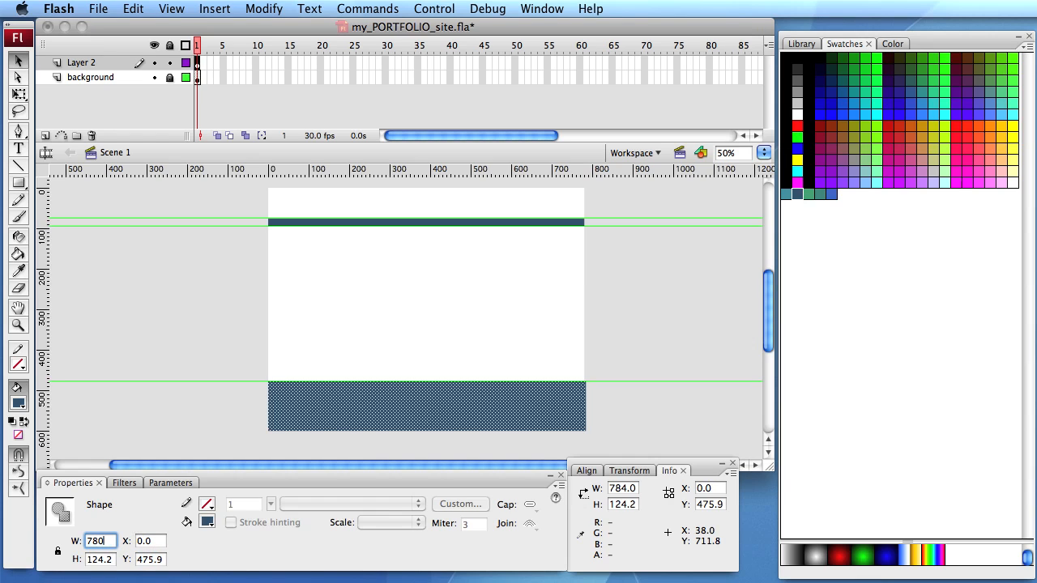
pyautogui.press('Tab')
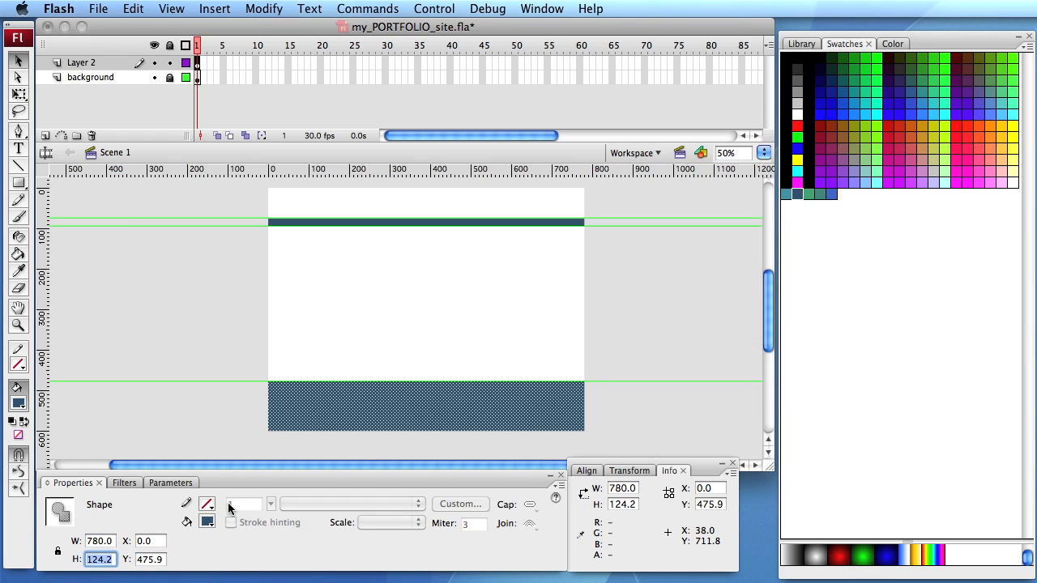
pyautogui.click(209, 328)
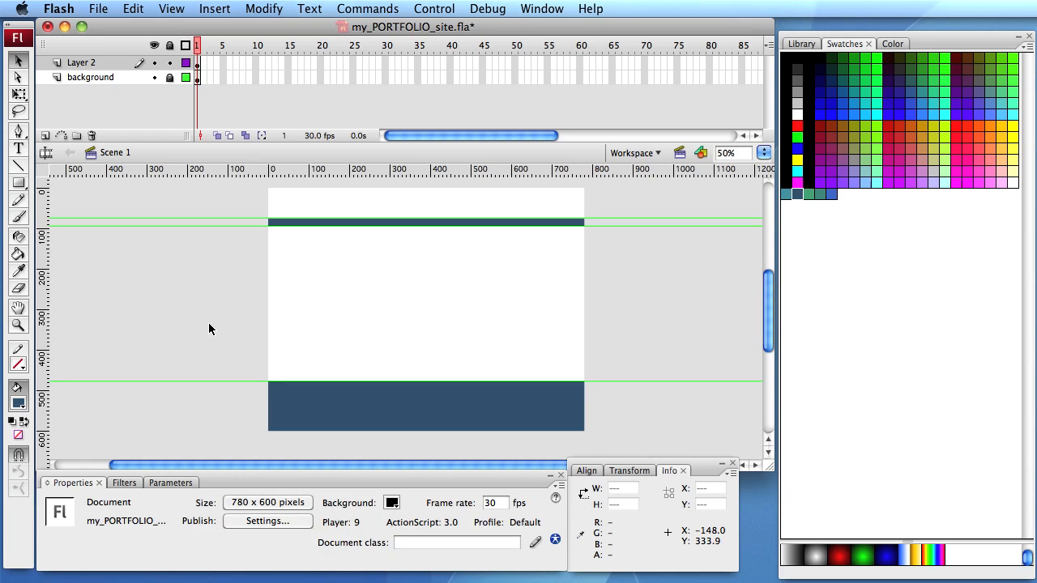
# Draw a dark blue rectangle primitive about 336 × 132 px in the white area between the bar and the footer
pyautogui.click(24, 185)
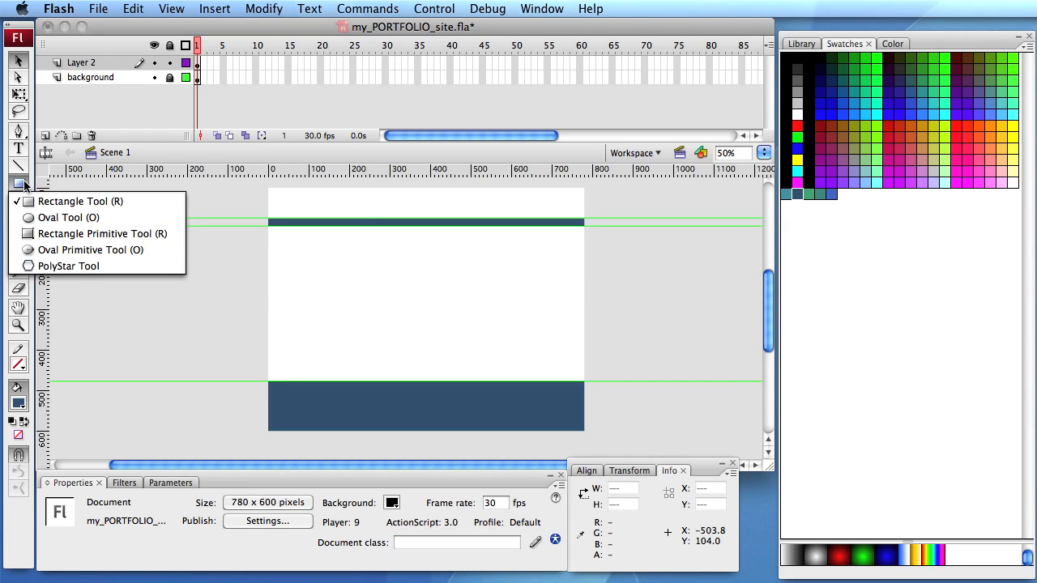
pyautogui.click(75, 233)
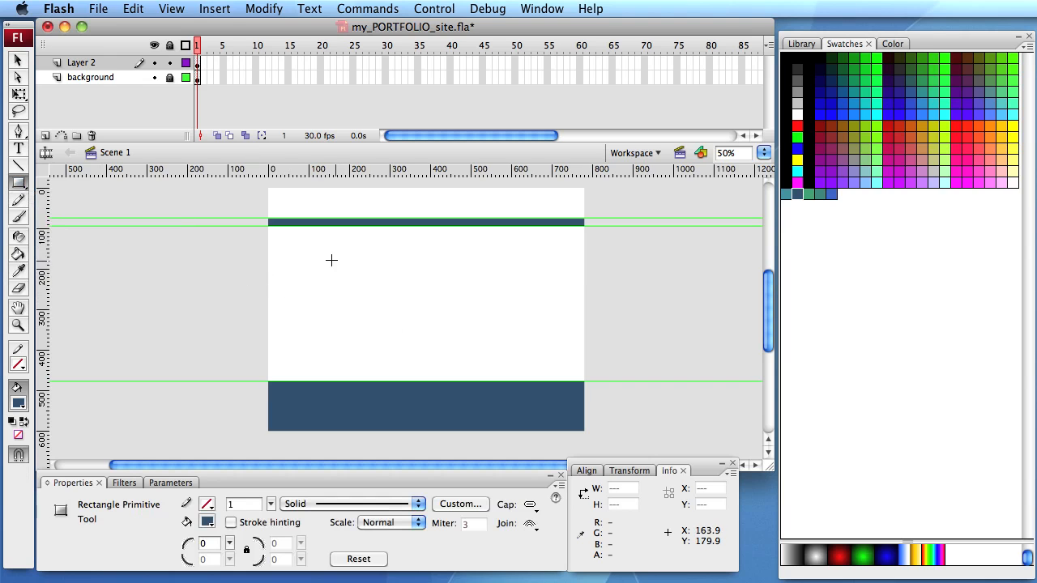
pyautogui.moveTo(316, 260); pyautogui.dragTo(453, 314)
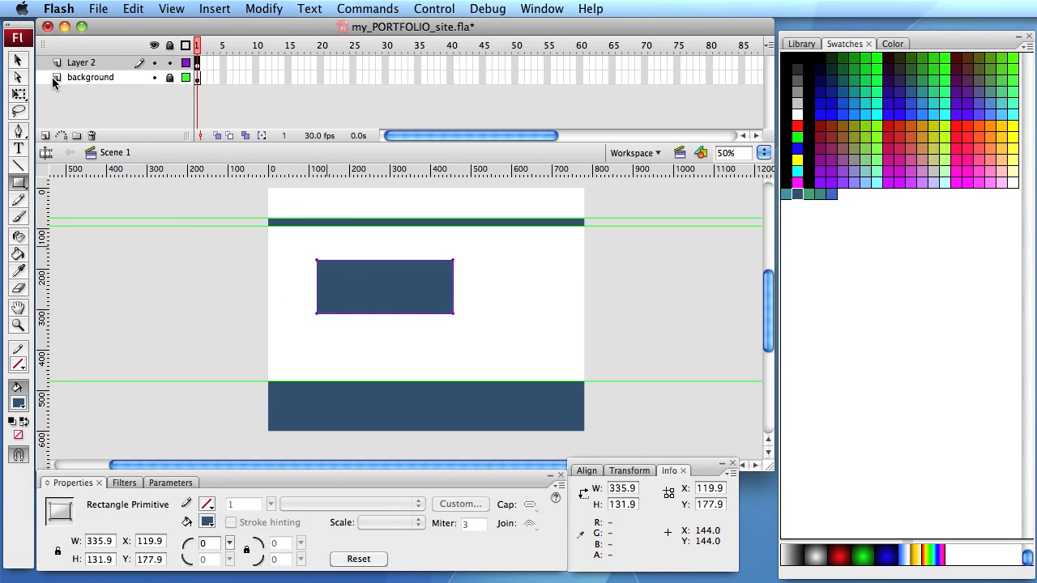
# Set the rectangle primitive's width to 300 px and height to 55 px
pyautogui.click(17, 62)
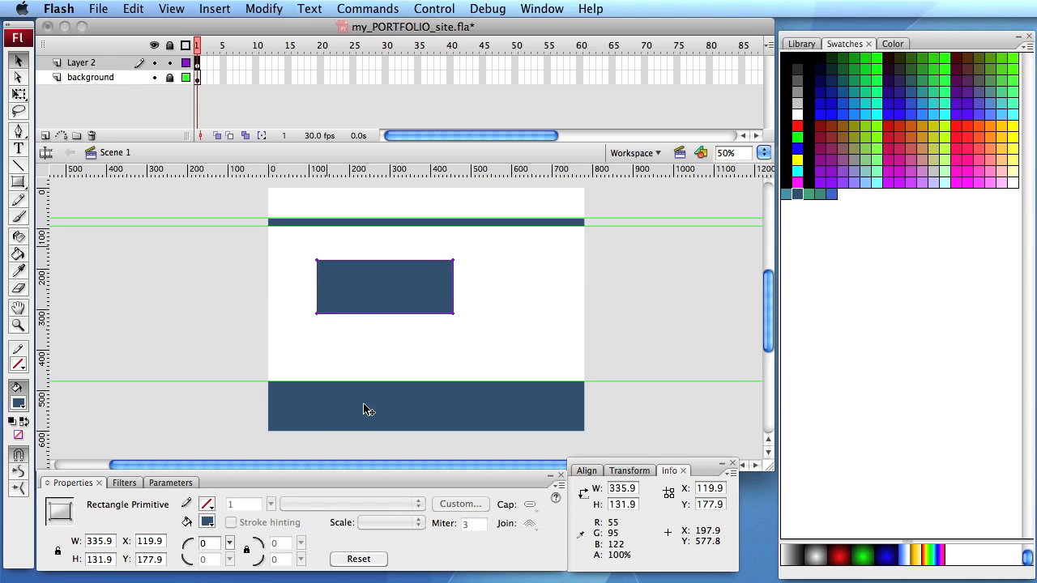
pyautogui.click(106, 542)
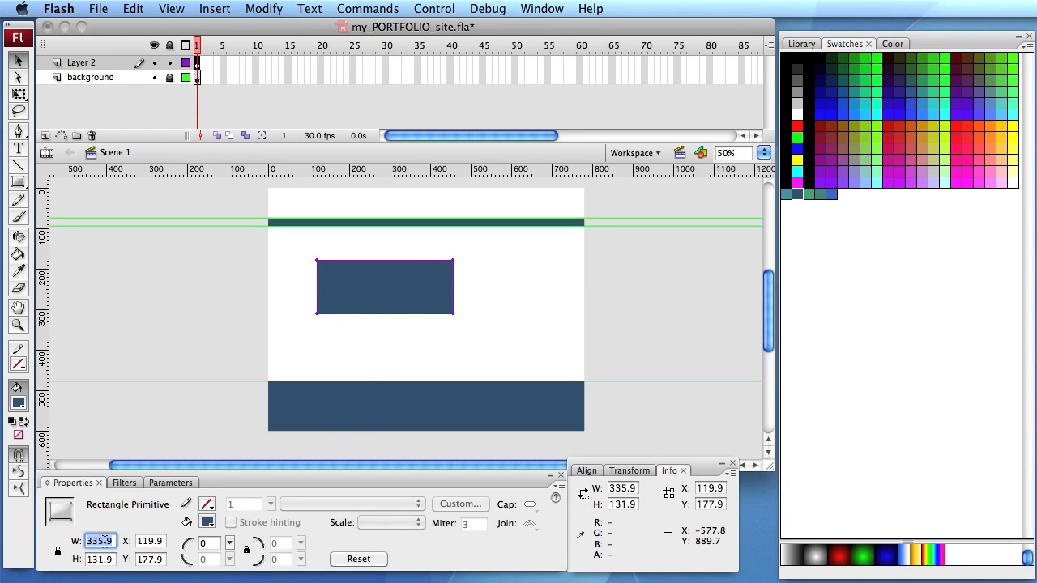
pyautogui.write('300')
pyautogui.press('Tab')
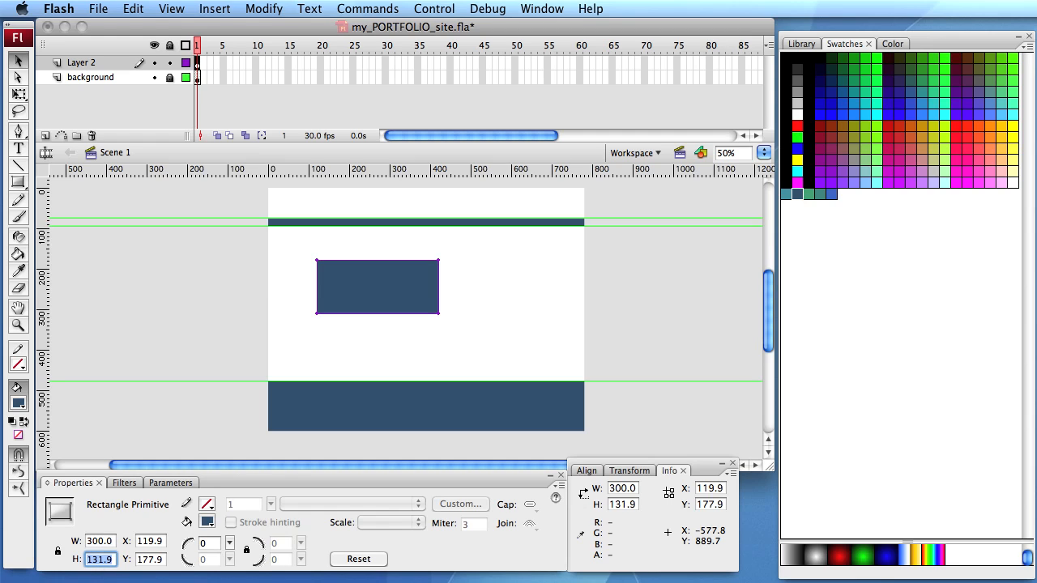
pyautogui.write('55')
pyautogui.press('Tab')
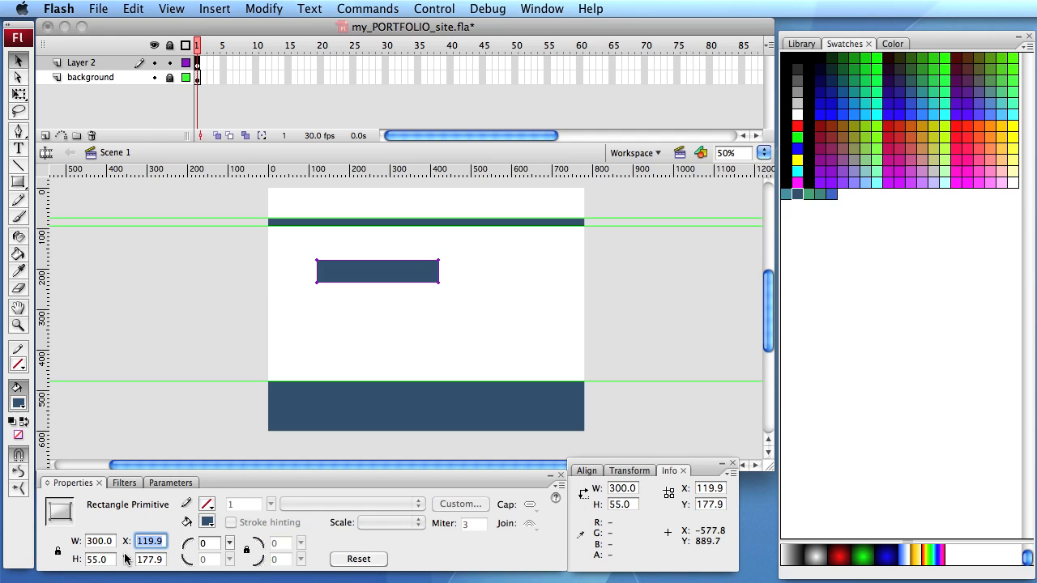
# Move the rectangle primitive above the dark blue bar by setting its position to X 20, Y 20
pyautogui.write('20')
pyautogui.press('Tab')
pyautogui.write('2')
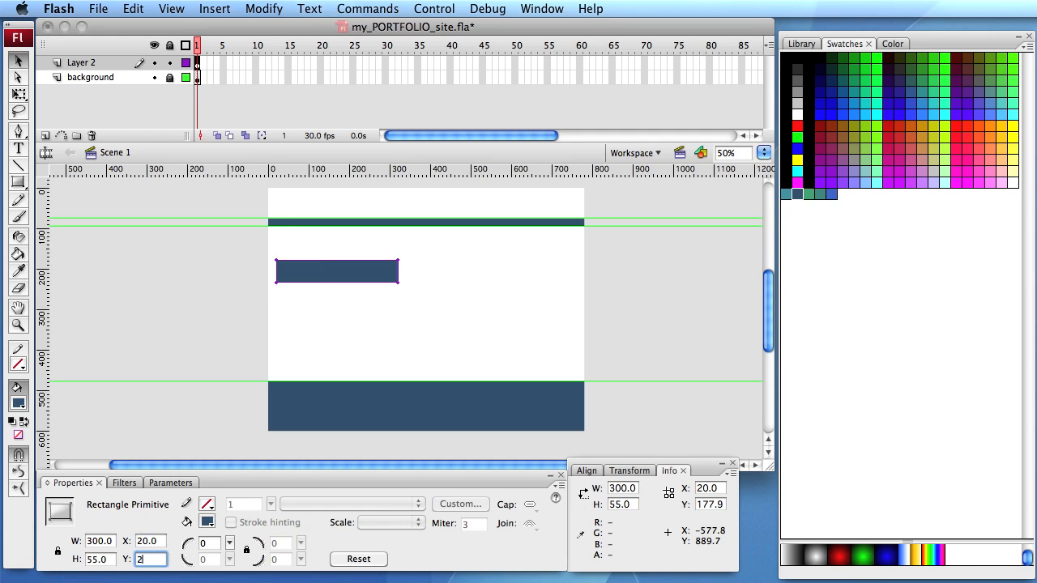
pyautogui.write('0')
pyautogui.press('Tab')
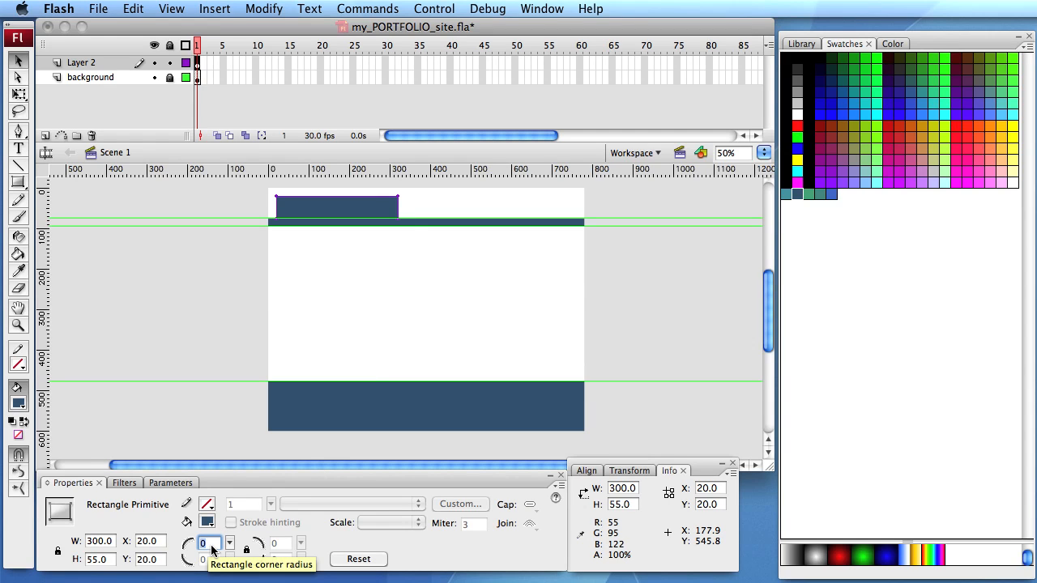
# Round the rectangle primitive's two top corners with a radius of 24 and set its two bottom corners to 0
pyautogui.write('24')
pyautogui.press('Return')
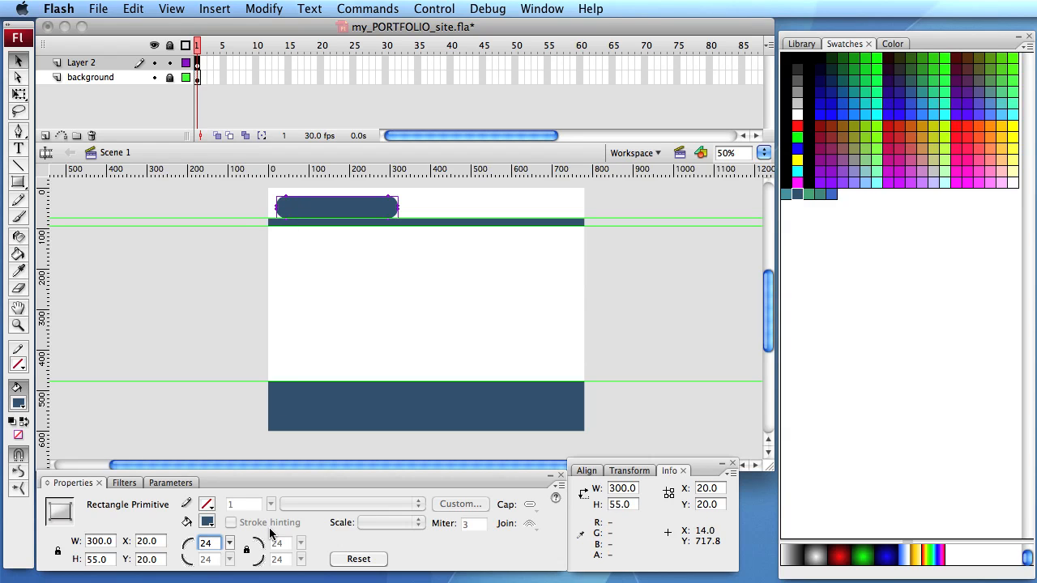
pyautogui.click(247, 551)
pyautogui.click(216, 560)
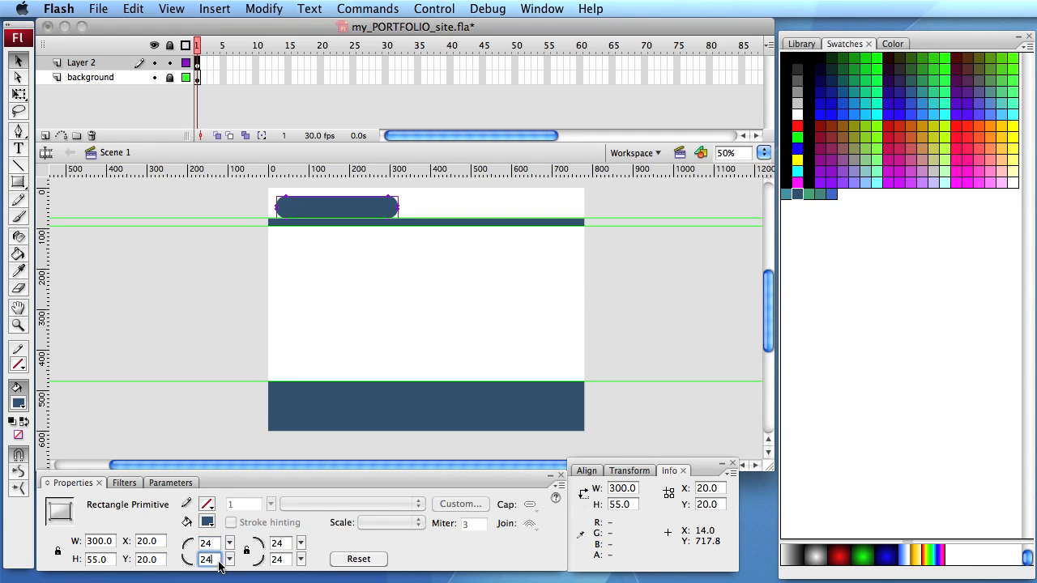
pyautogui.doubleClick(216, 561)
pyautogui.write('0')
pyautogui.press('Tab')
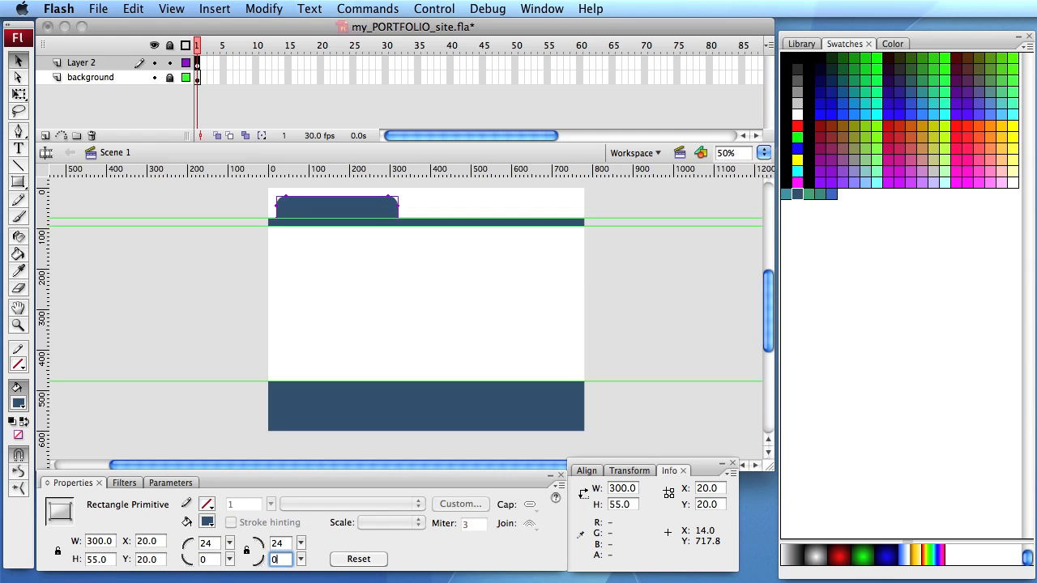
pyautogui.write('0')
pyautogui.click(180, 400)
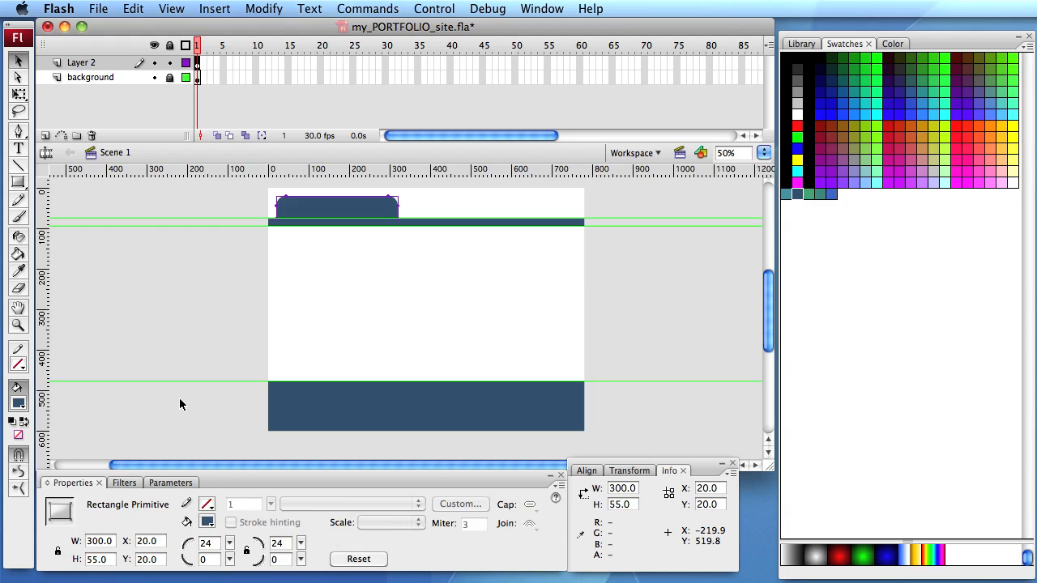
# Fill the footer rectangle with the white-to-black linear gradient swatch
pyautogui.click(365, 409)
pyautogui.click(208, 522)
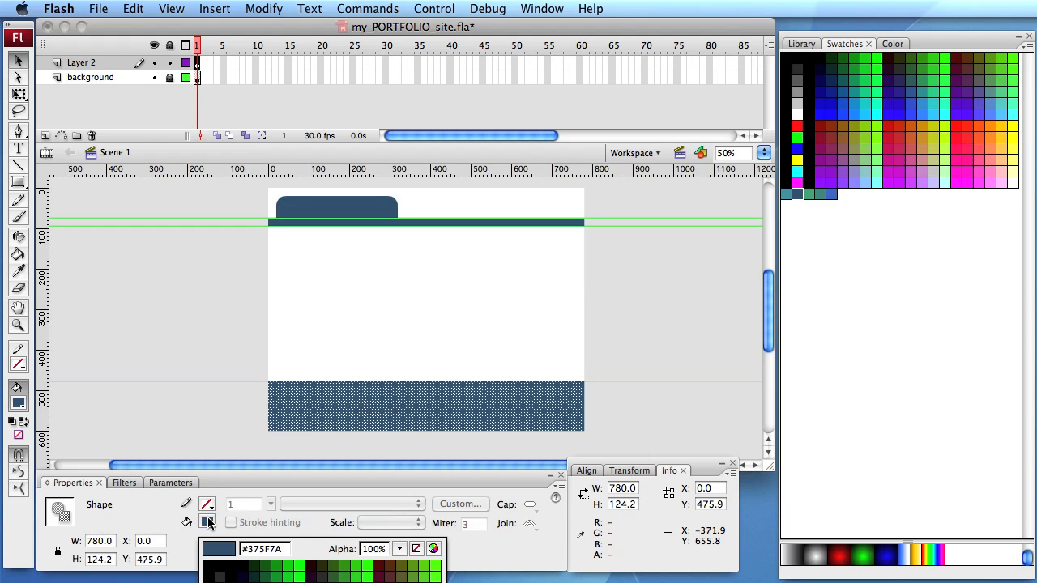
pyautogui.click(207, 523)
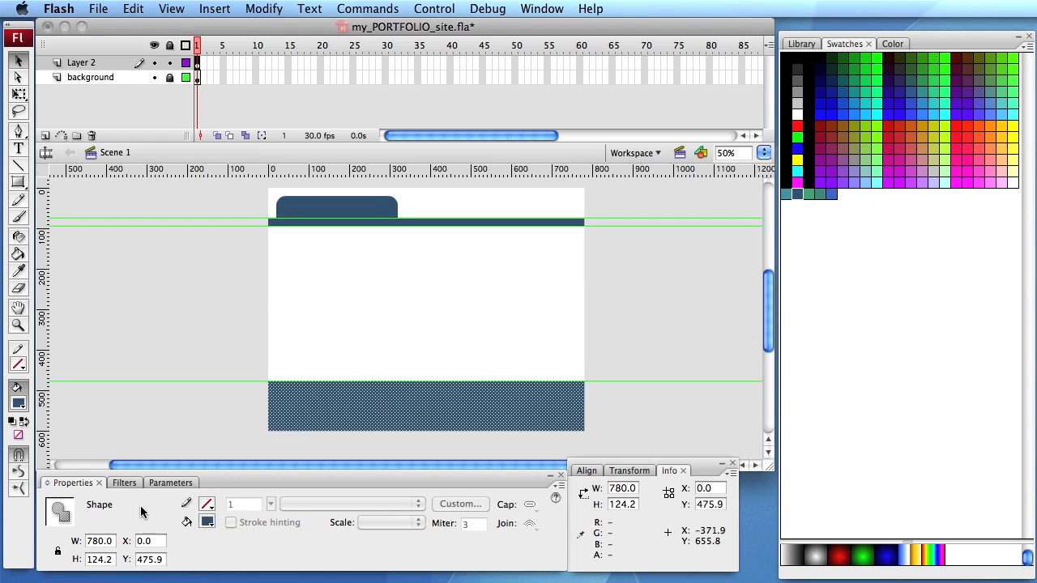
pyautogui.click(18, 404)
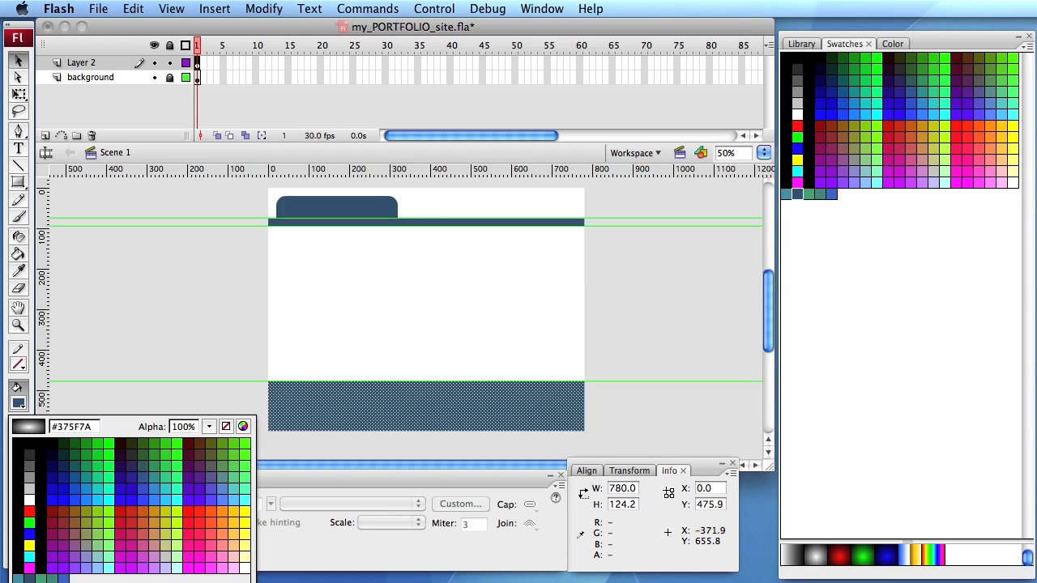
pyautogui.click(20, 582)
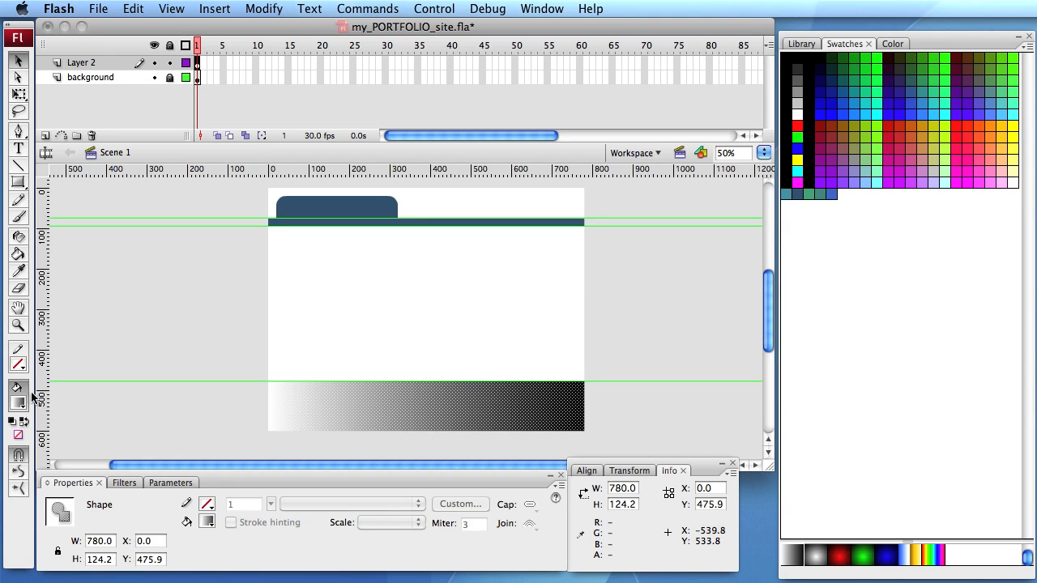
# Recolor the footer's gradient to run from blue #4378C6 to dark blue #375F7A, and add it to the swatches
pyautogui.click(892, 44)
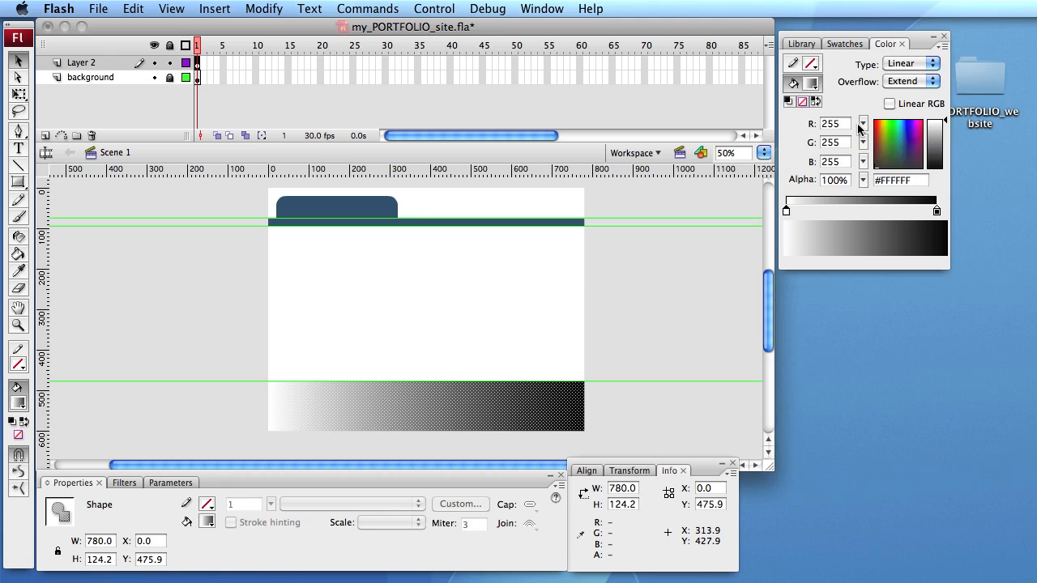
pyautogui.click(787, 213)
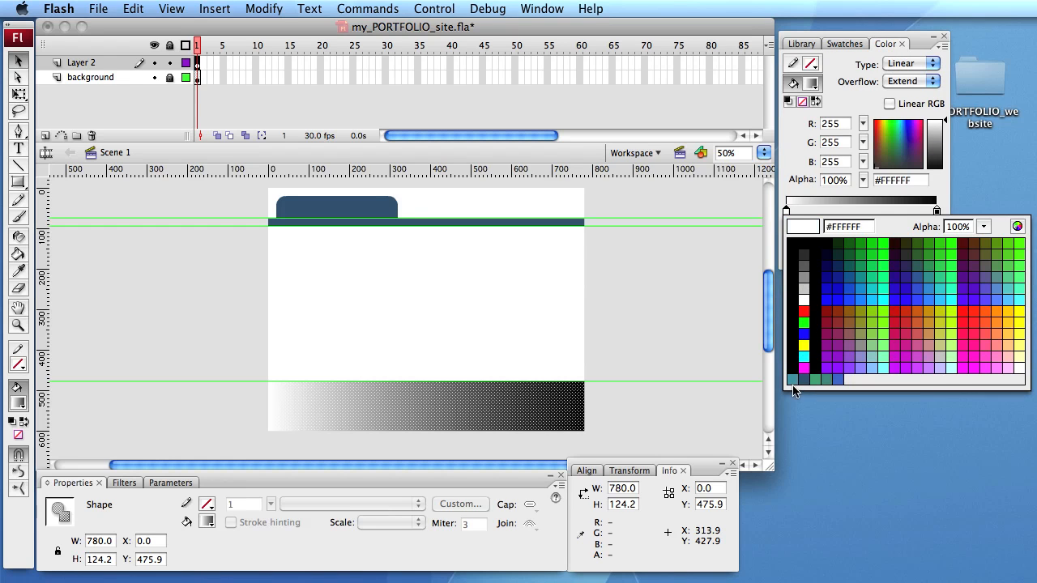
pyautogui.click(844, 379)
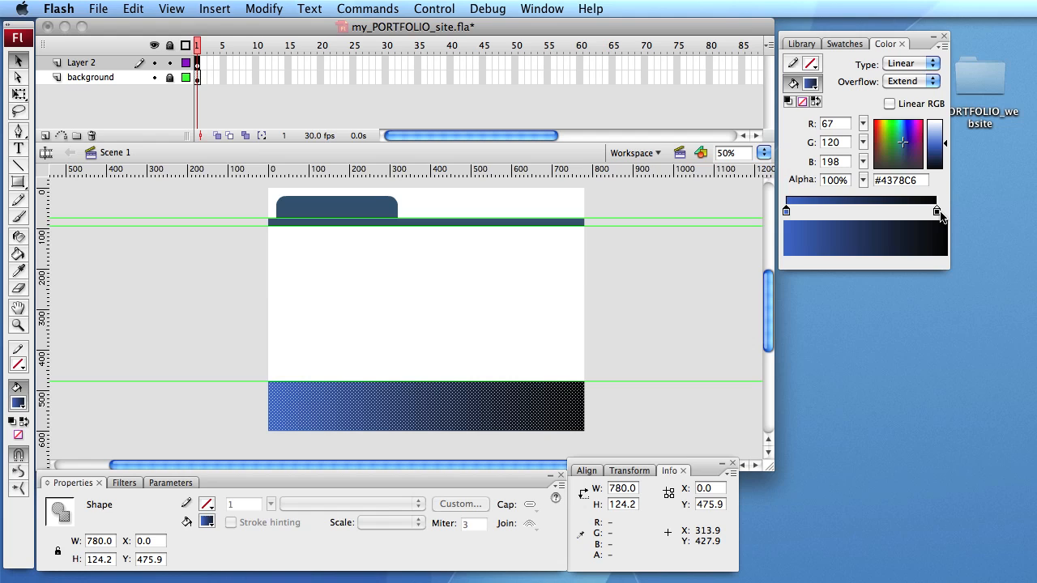
pyautogui.click(937, 212)
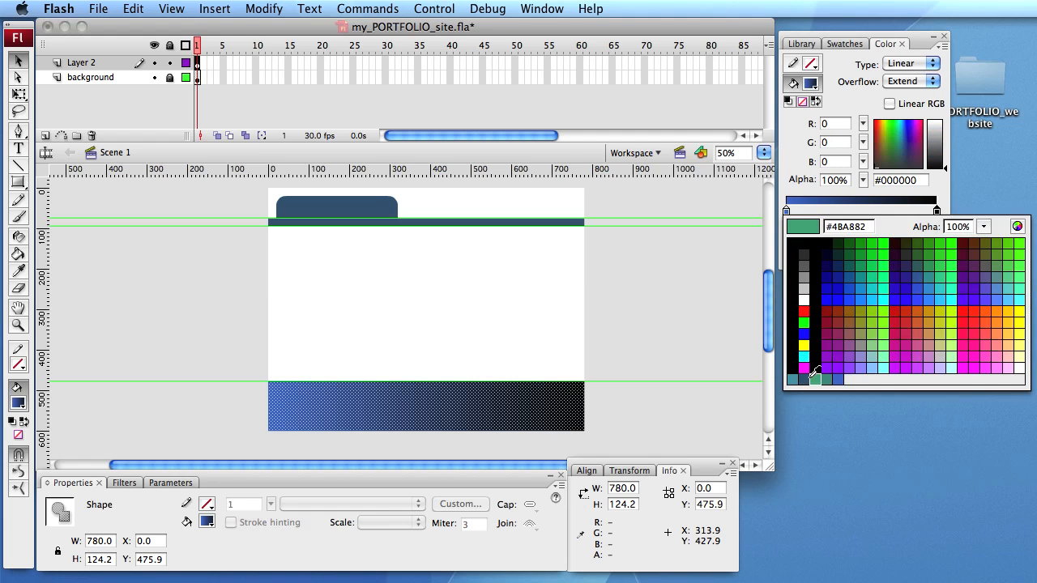
pyautogui.click(804, 378)
pyautogui.click(657, 398)
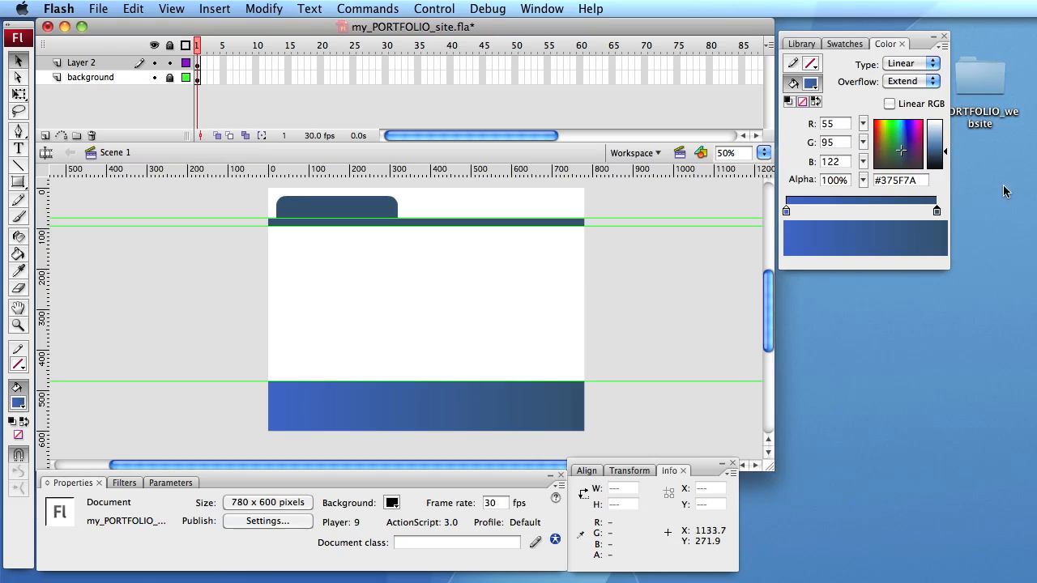
pyautogui.click(845, 45)
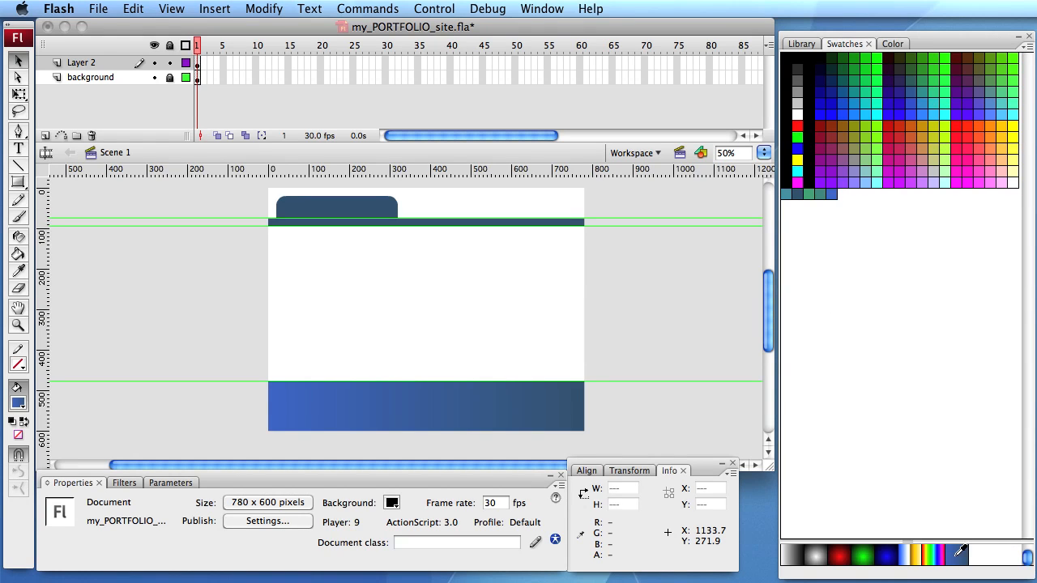
# Fill the rounded tab shape above the bar with the saved blue gradient swatch
pyautogui.click(298, 204)
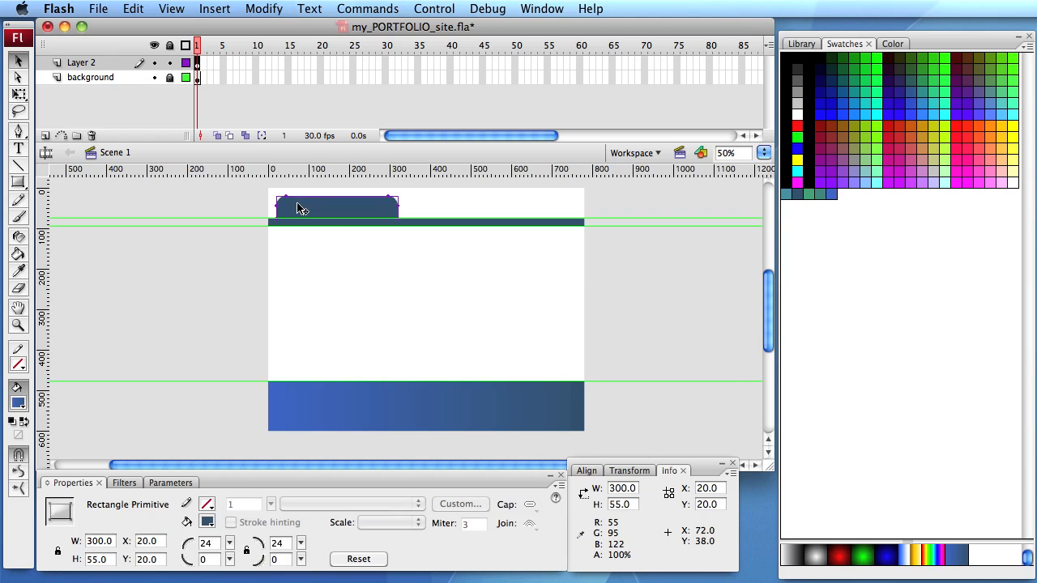
pyautogui.click(18, 402)
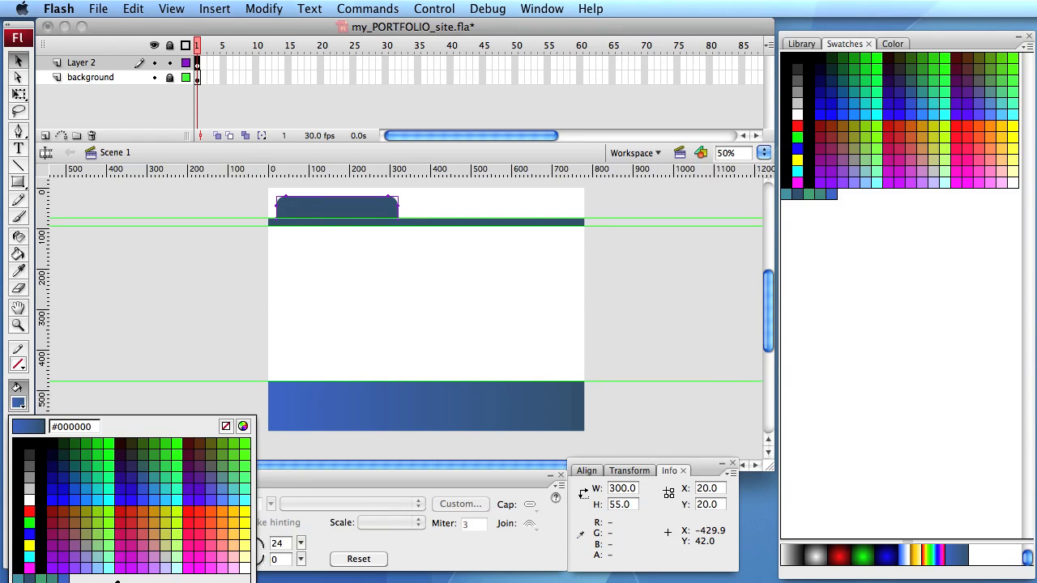
pyautogui.click(117, 579)
# Fill the thin header bar with the same blue gradient swatch and deselect it
pyautogui.click(389, 222)
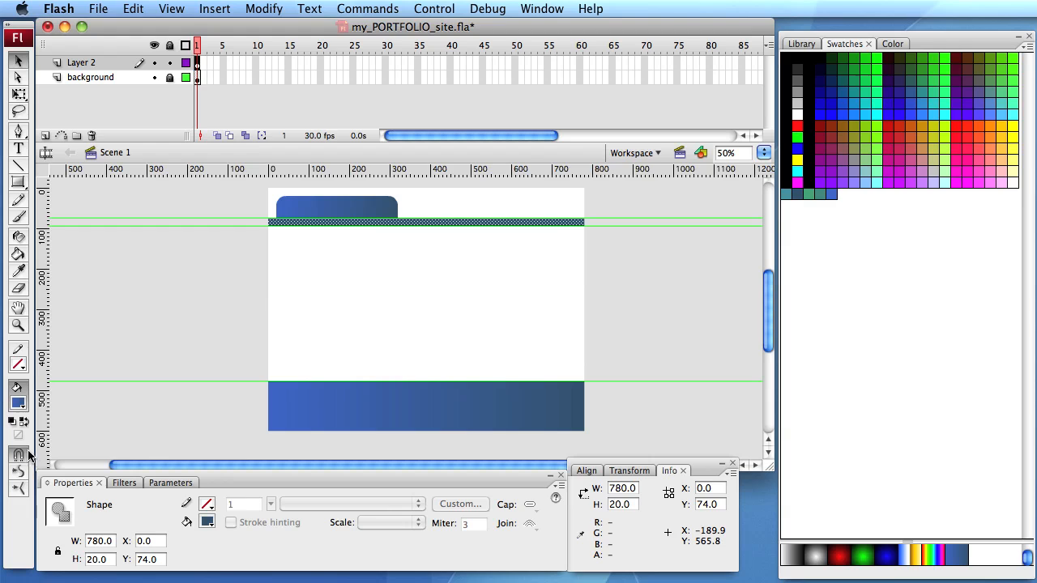
pyautogui.click(19, 405)
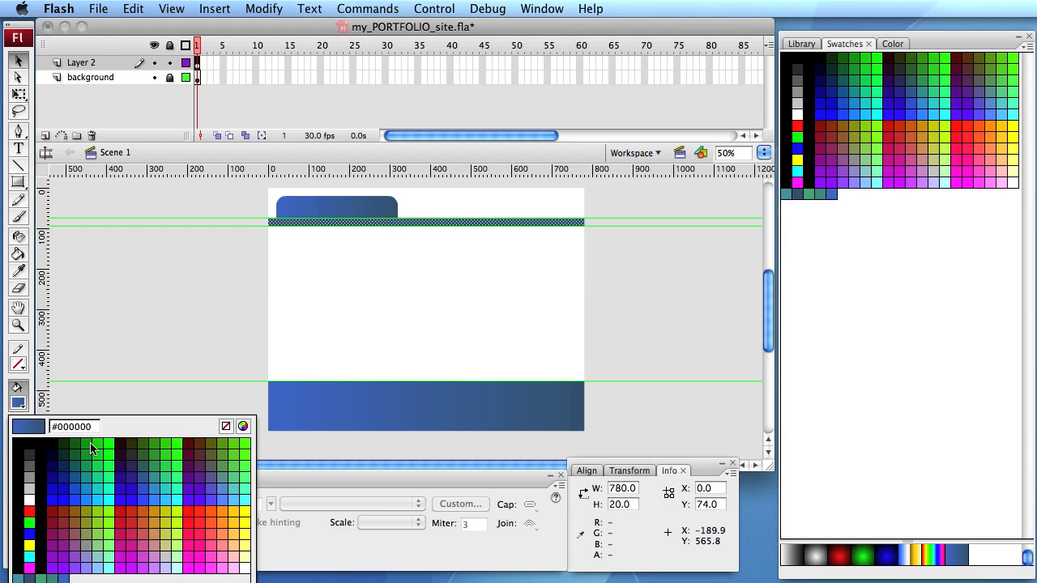
pyautogui.click(107, 578)
pyautogui.click(146, 288)
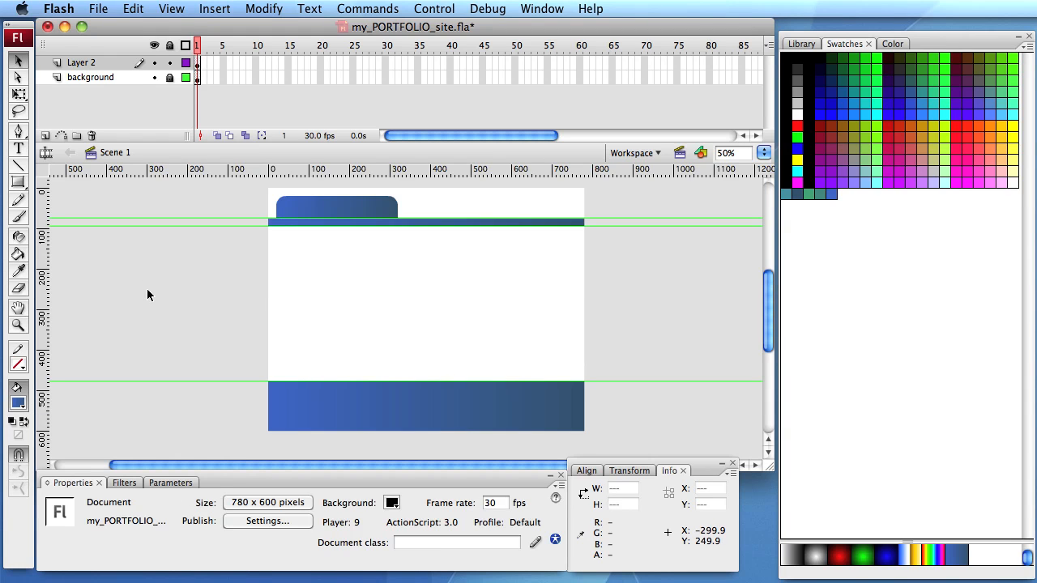
# Rename Layer 2 as graphics
pyautogui.doubleClick(81, 62)
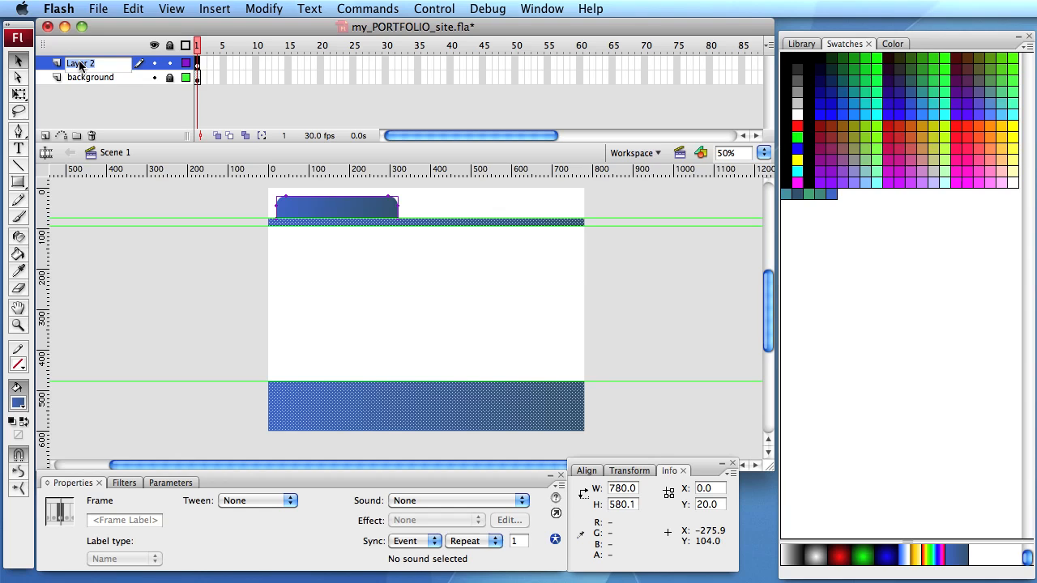
pyautogui.write('graphics')
pyautogui.click(151, 261)
# Lock the graphics layer and save the file
pyautogui.click(169, 63)
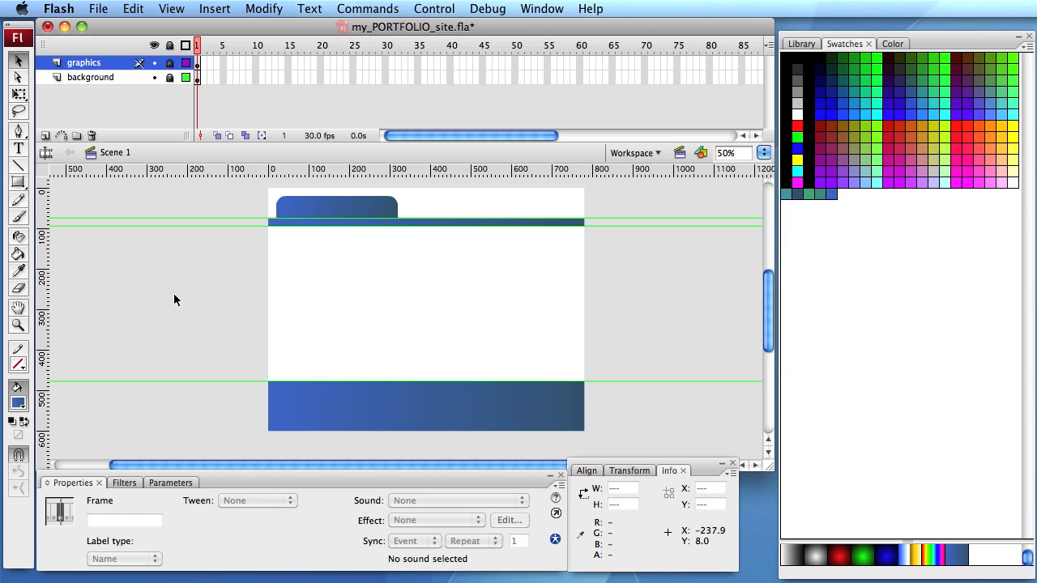
pyautogui.click(174, 322)
pyautogui.press('super+s')
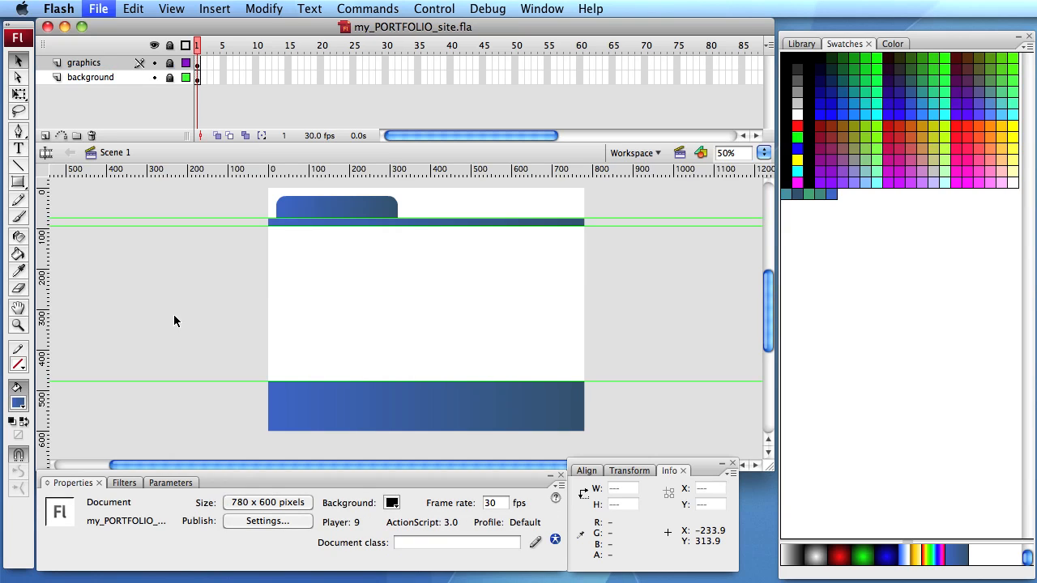